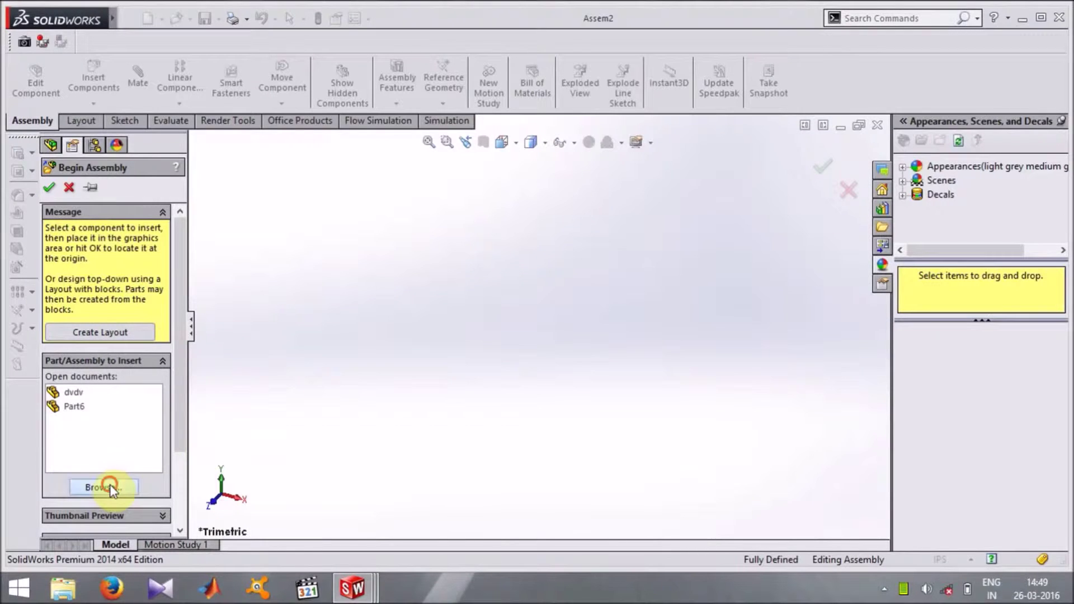
# - Browse and open the part files cc, dvdv, nknkn, nnn and Part6 together for the assembly
pyautogui.click(112, 489)
pyautogui.moveTo(533, 122); pyautogui.dragTo(529, 184)
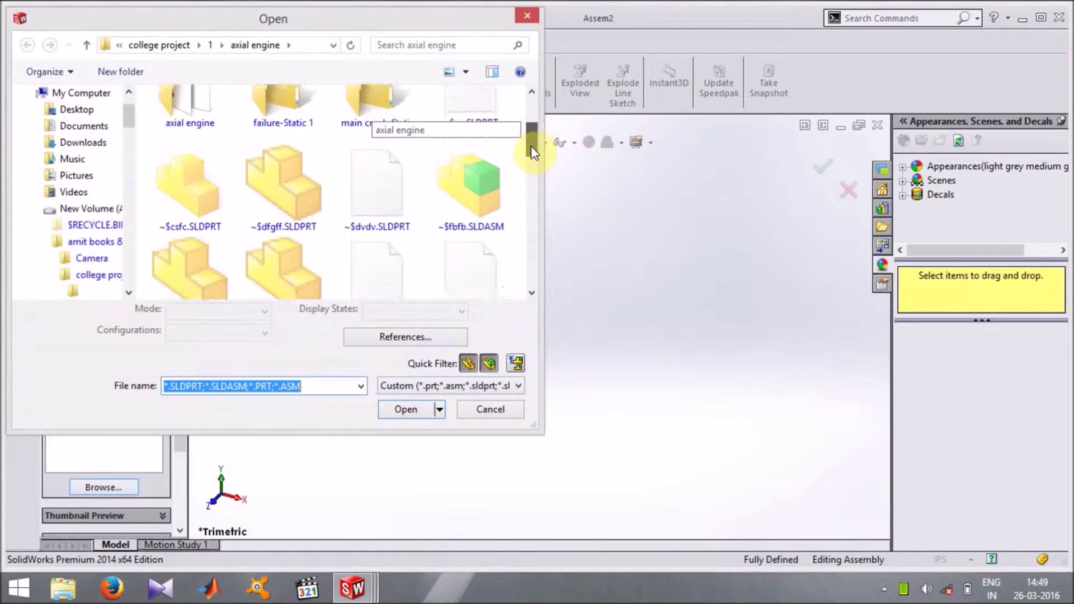
pyautogui.click(464, 176)
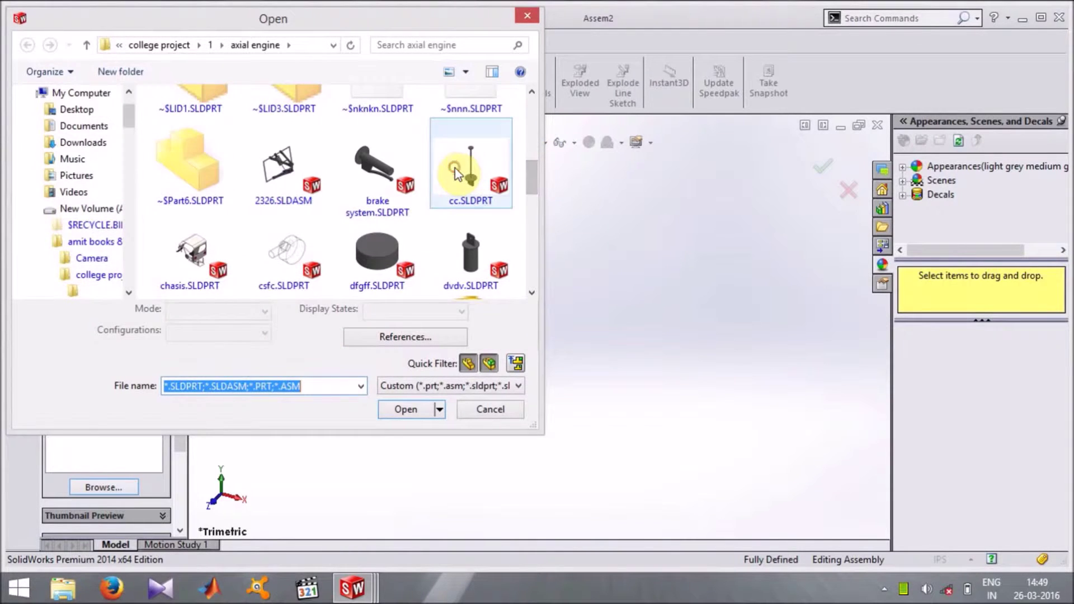
pyautogui.keyDown('ctrl'); pyautogui.click(487, 245); pyautogui.keyUp('ctrl')
pyautogui.moveTo(532, 179); pyautogui.dragTo(534, 246)
pyautogui.keyDown('ctrl'); pyautogui.click(260, 168); pyautogui.keyUp('ctrl')
pyautogui.keyDown('ctrl'); pyautogui.click(191, 167); pyautogui.keyUp('ctrl')
pyautogui.keyDown('ctrl'); pyautogui.click(216, 246); pyautogui.keyUp('ctrl')
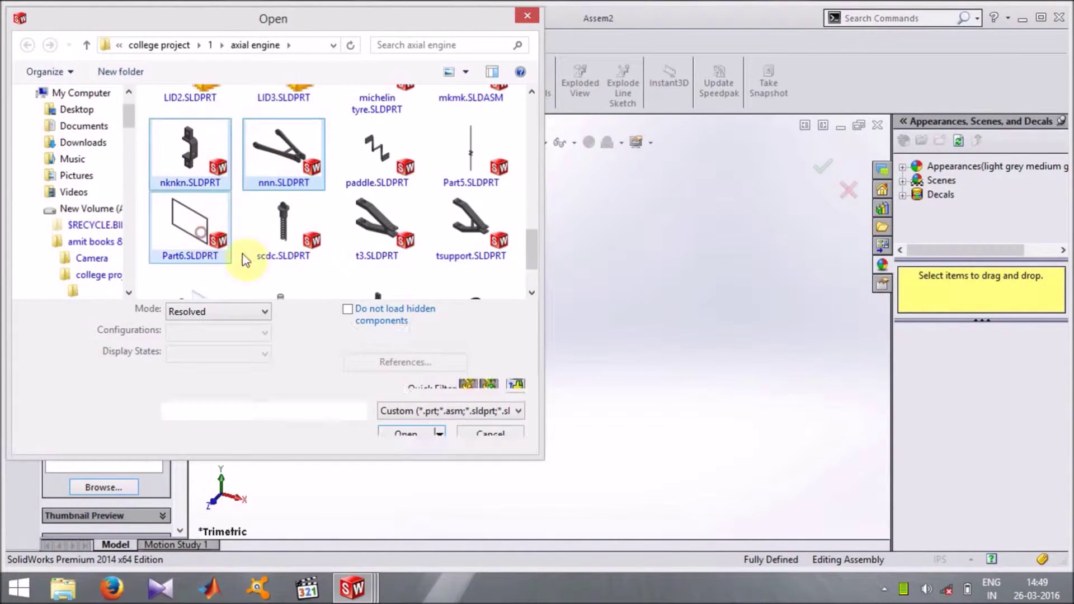
pyautogui.click(406, 435)
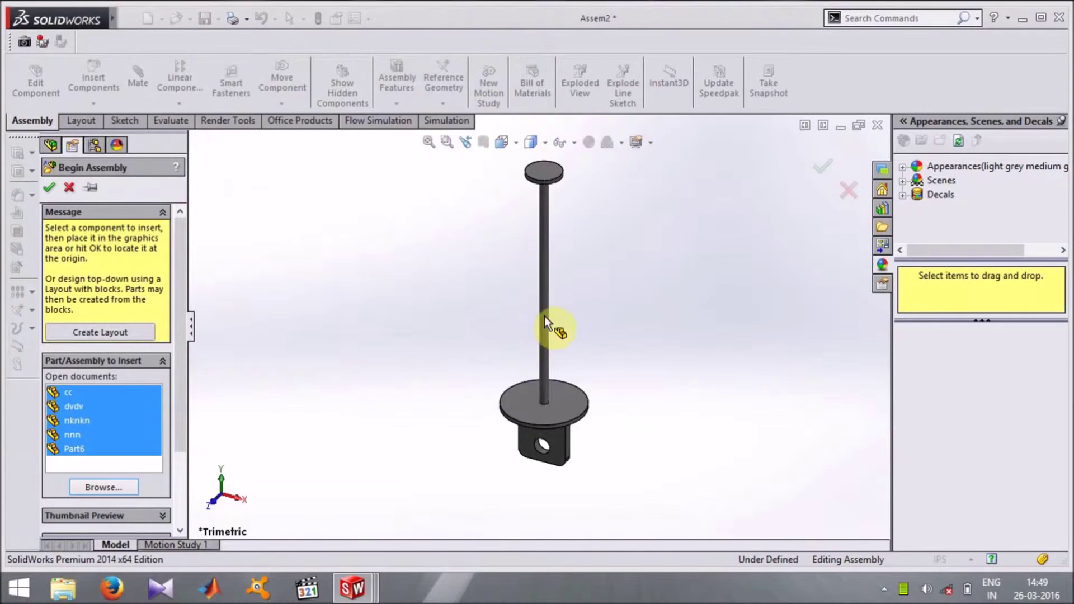
# - Place the shaft, cylinder, bracket, arm and rectangular frame parts into Assem2
pyautogui.click(584, 334)
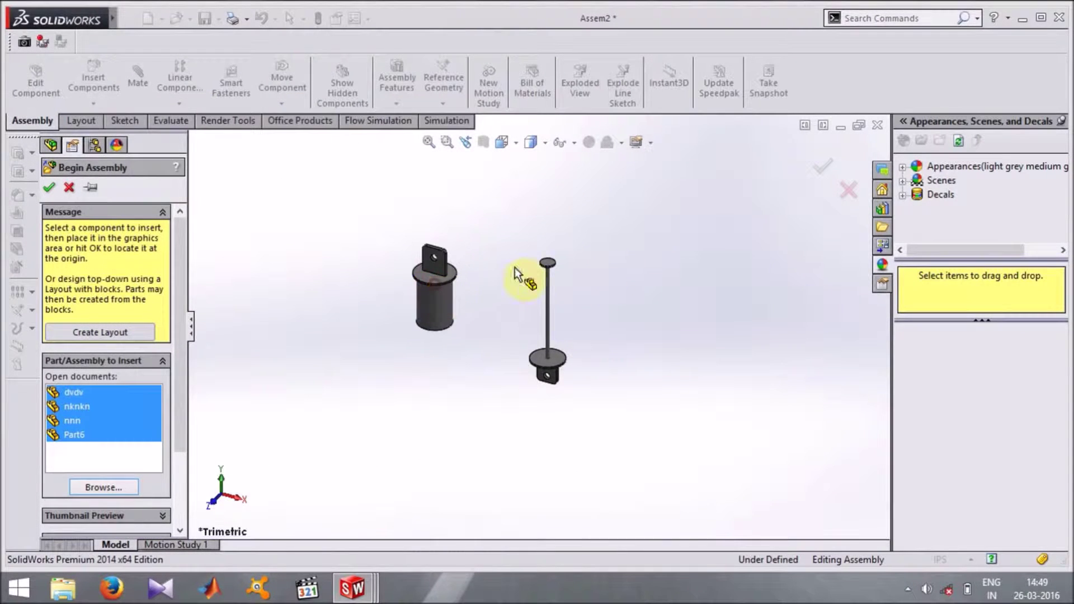
pyautogui.click(649, 271)
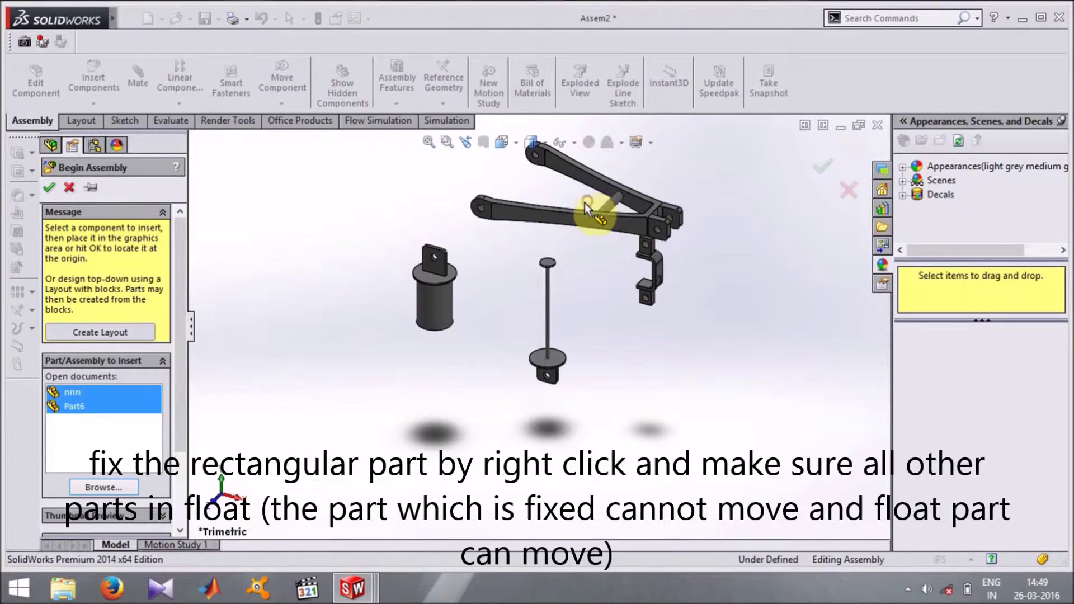
pyautogui.click(585, 202)
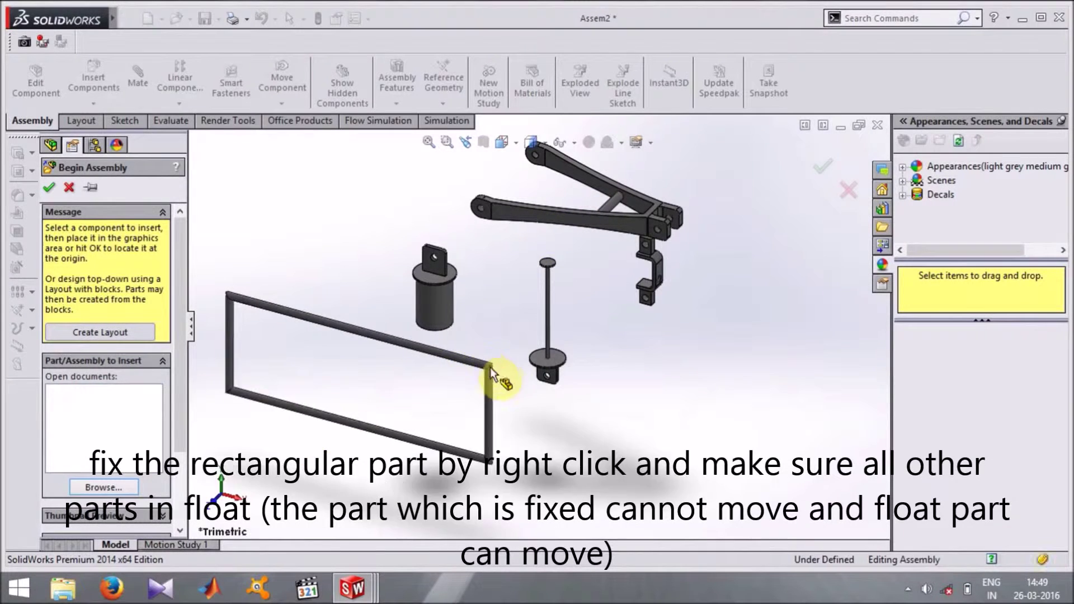
pyautogui.click(490, 368)
pyautogui.moveTo(498, 369)
pyautogui.mouseDown(button='middle')
pyautogui.moveTo(438, 367)
pyautogui.moveTo(404, 323)
pyautogui.moveTo(269, 249)
pyautogui.mouseUp(button='middle')
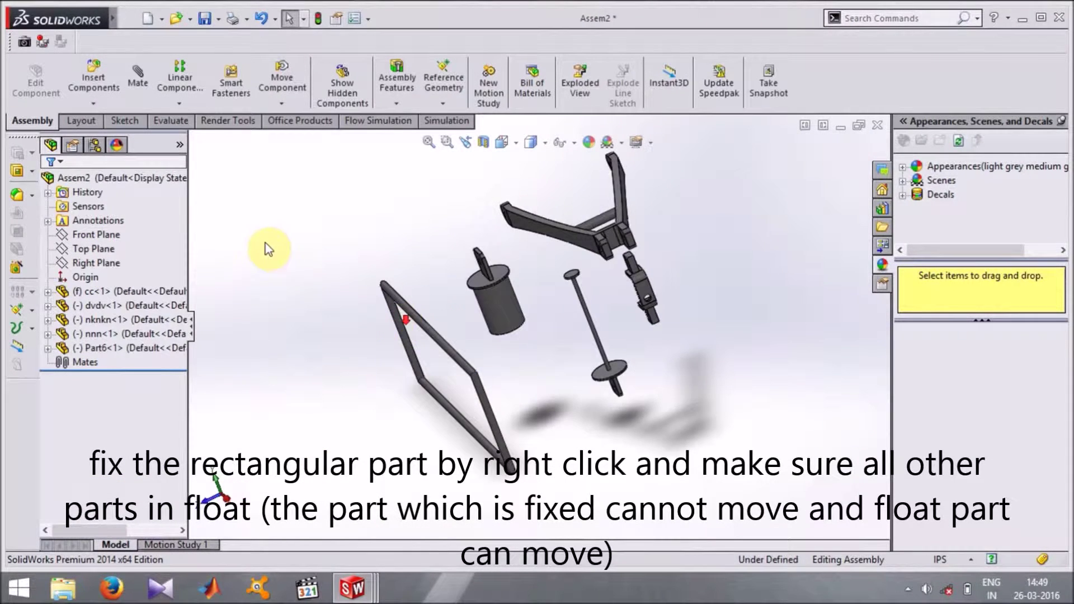
# - Fix the rectangular frame Part6 in place
pyautogui.scroll(-5, 499, 388)
pyautogui.rightClick(530, 386)
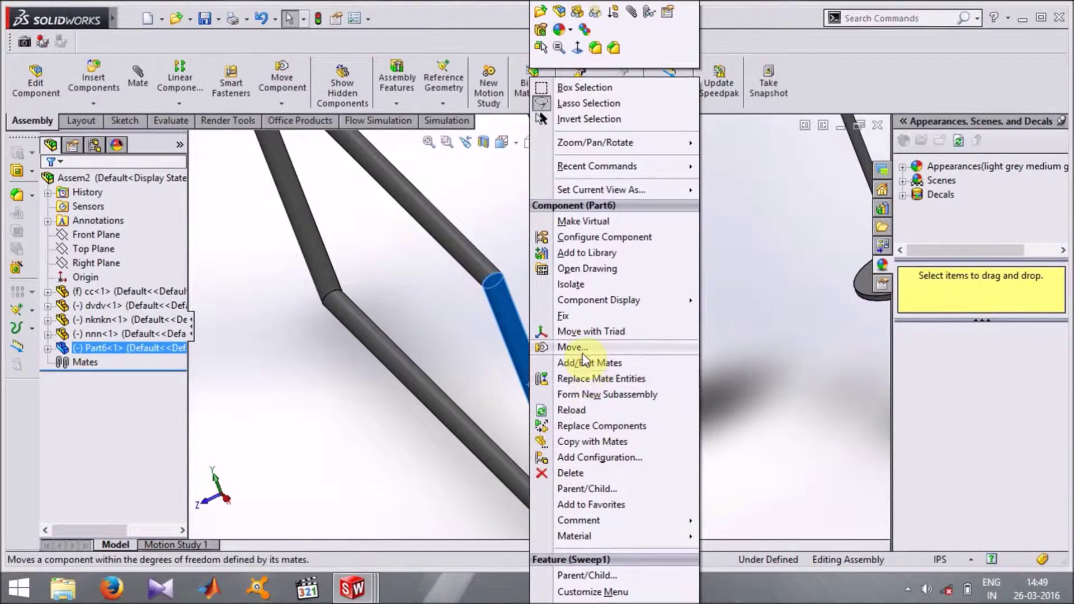
pyautogui.click(577, 318)
pyautogui.scroll(5, 615, 308)
pyautogui.scroll(-5, 694, 300)
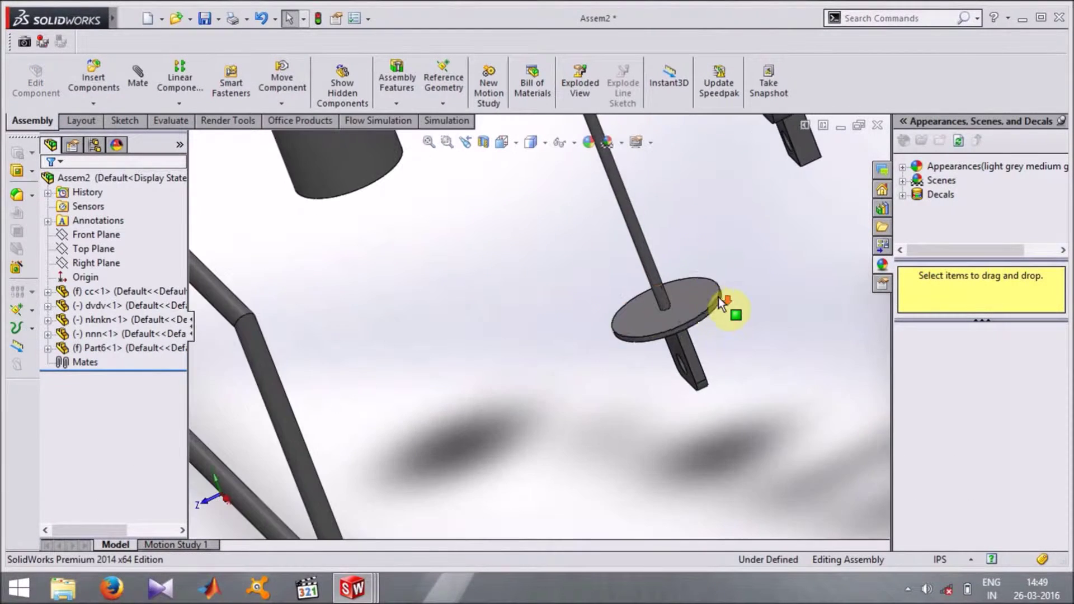
# - Set the shaft part cc to float freely
pyautogui.click(701, 301)
pyautogui.rightClick(701, 303)
pyautogui.click(732, 331)
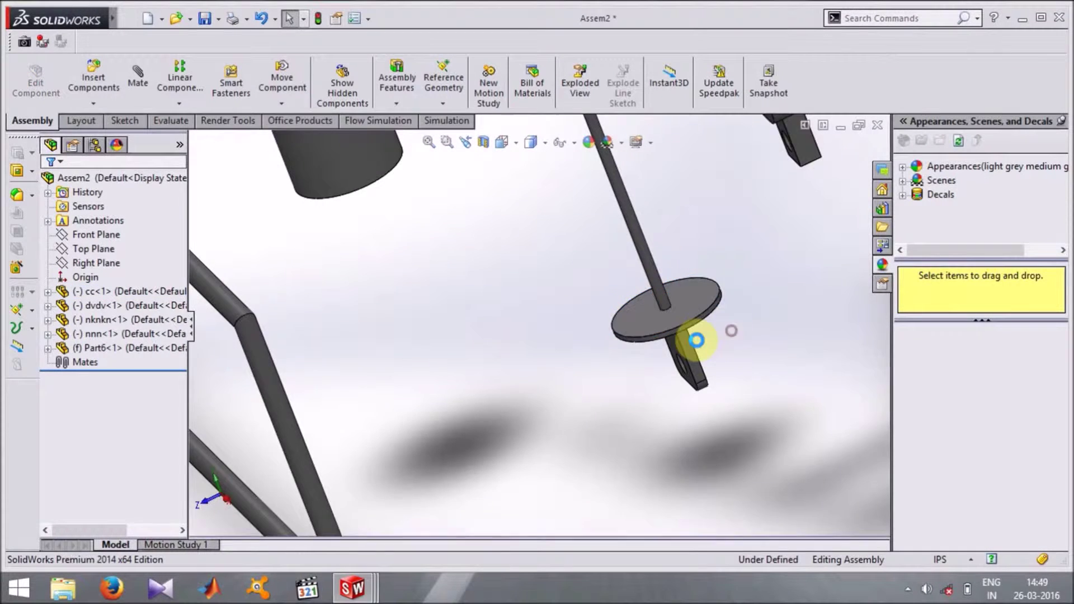
pyautogui.scroll(5, 639, 358)
pyautogui.moveTo(639, 358)
pyautogui.mouseDown(button='middle')
pyautogui.moveTo(619, 290)
pyautogui.moveTo(587, 250)
pyautogui.mouseUp(button='middle')
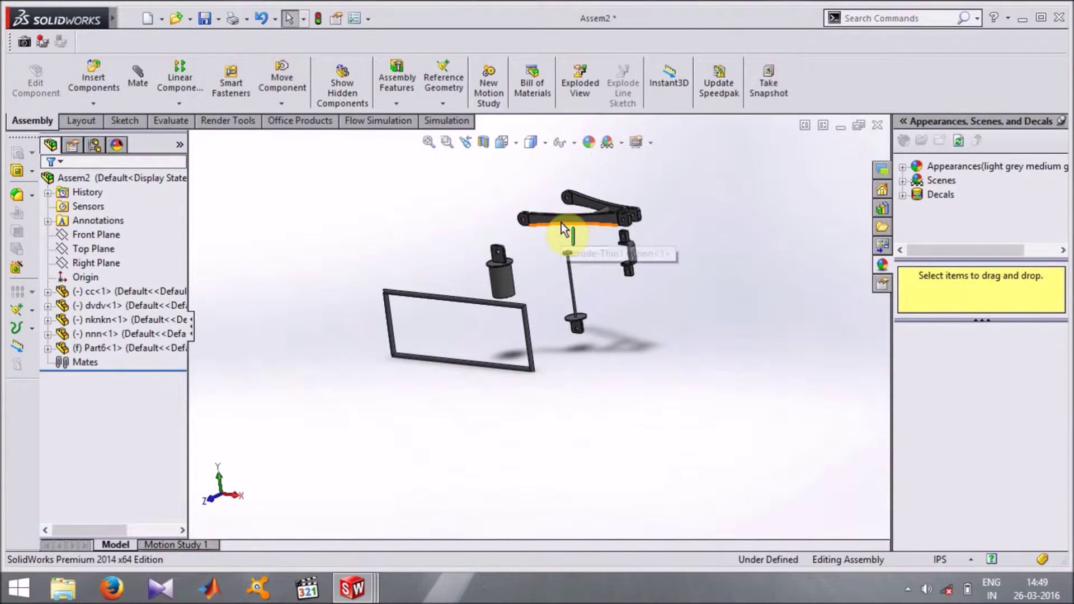
pyautogui.scroll(-3, 543, 232)
# - Select the upper arm, then deselect it while zooming the view
pyautogui.click(529, 258)
pyautogui.scroll(-2, 545, 418)
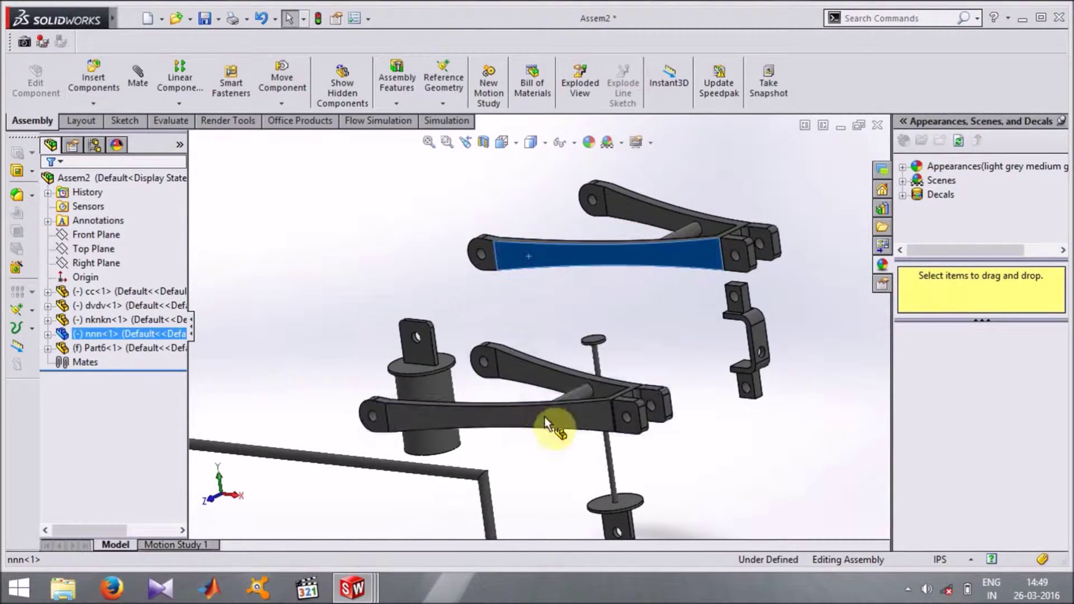
pyautogui.moveTo(548, 420); pyautogui.dragTo(553, 386, button='middle')
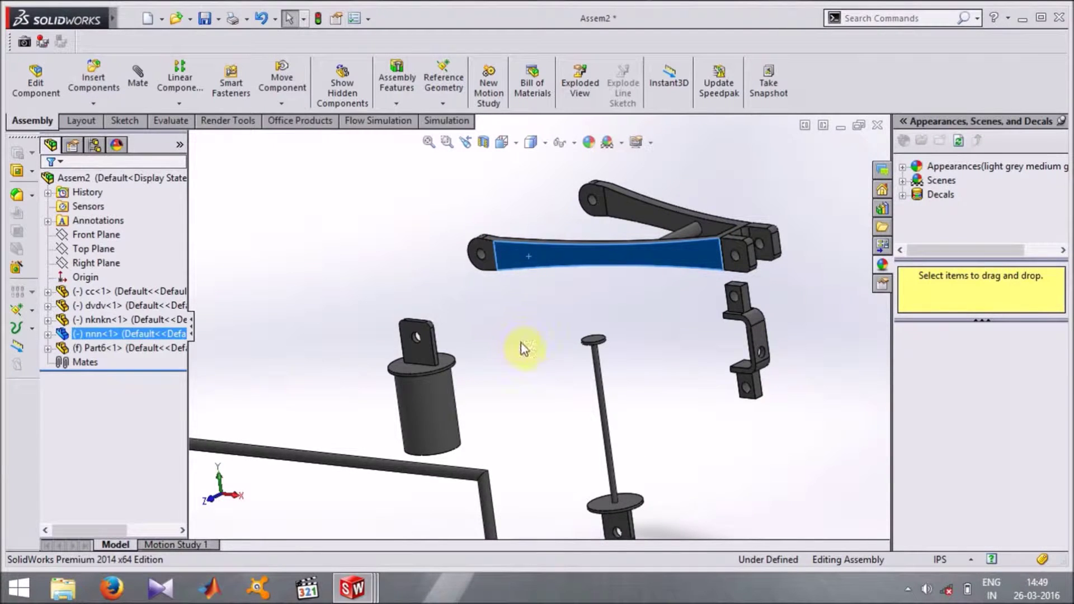
pyautogui.scroll(1, 522, 348)
pyautogui.scroll(3, 538, 352)
pyautogui.scroll(-4, 547, 365)
pyautogui.click(470, 285)
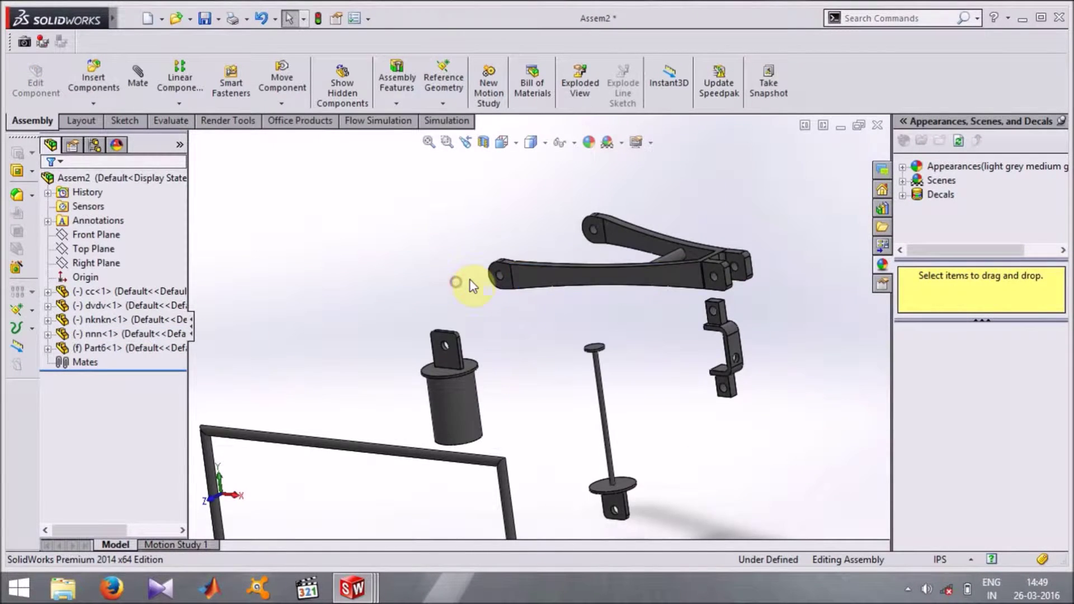
pyautogui.scroll(-3, 470, 284)
pyautogui.scroll(-3, 554, 314)
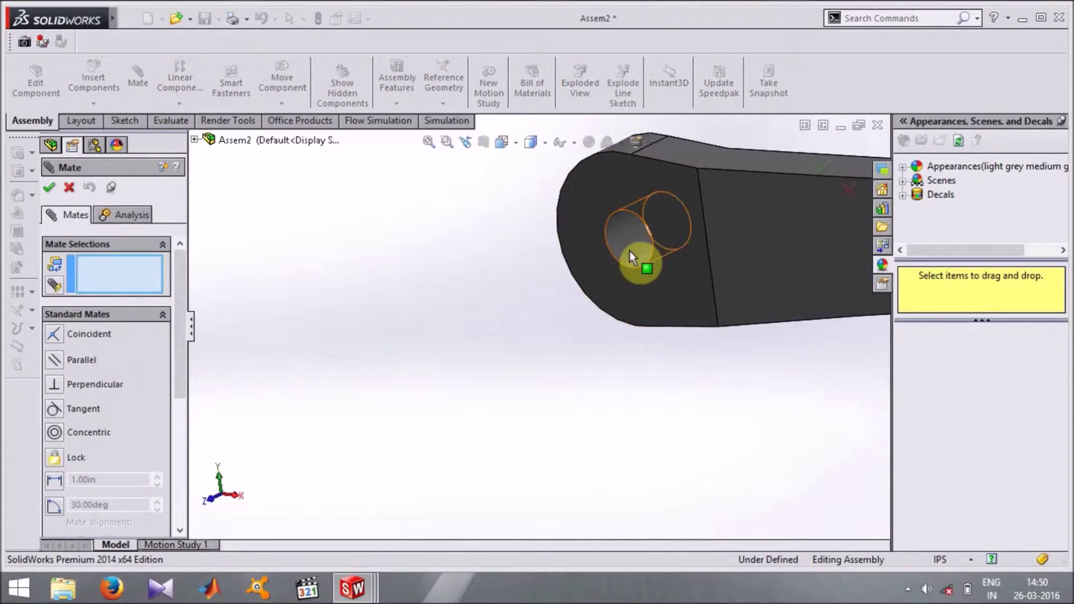
# - Mate the arm's pivot hole concentric with Part6's top bar
pyautogui.click(633, 253)
pyautogui.scroll(3, 591, 308)
pyautogui.scroll(2, 590, 308)
pyautogui.scroll(3, 419, 456)
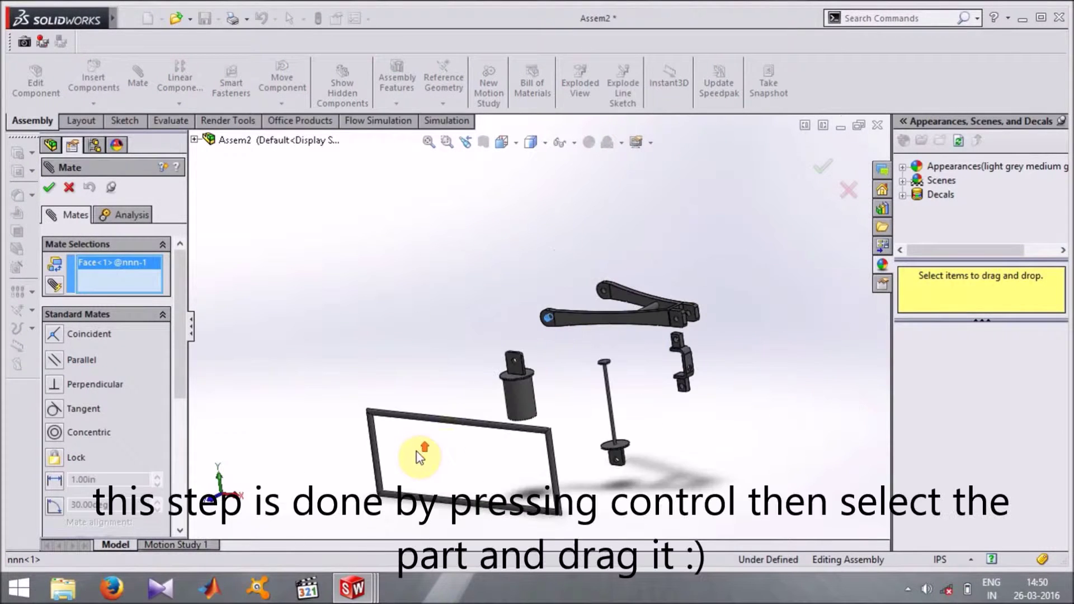
pyautogui.click(445, 421)
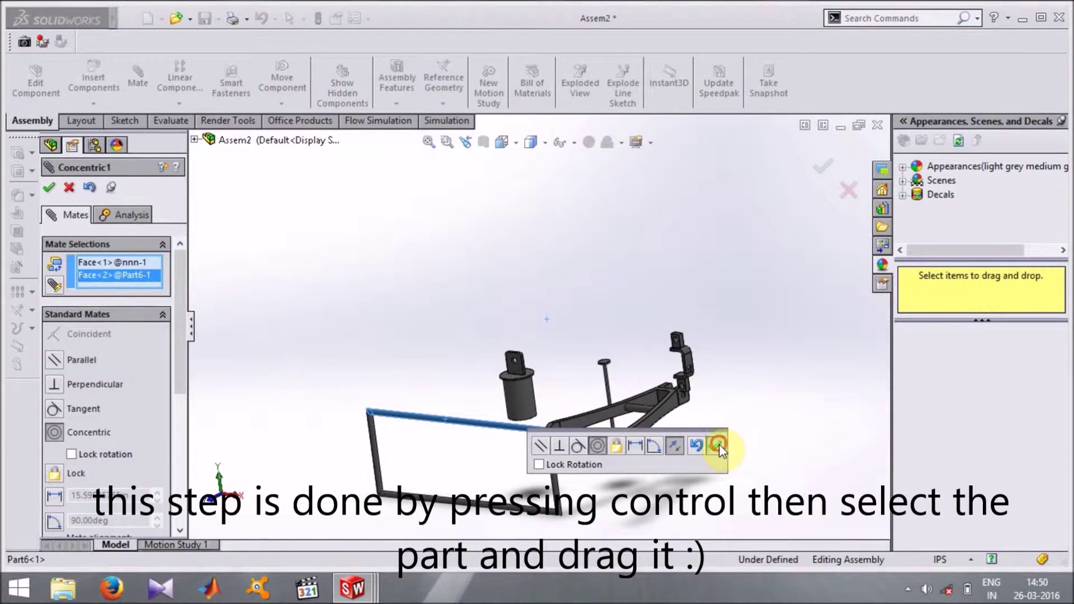
pyautogui.click(718, 445)
pyautogui.scroll(-2, 626, 431)
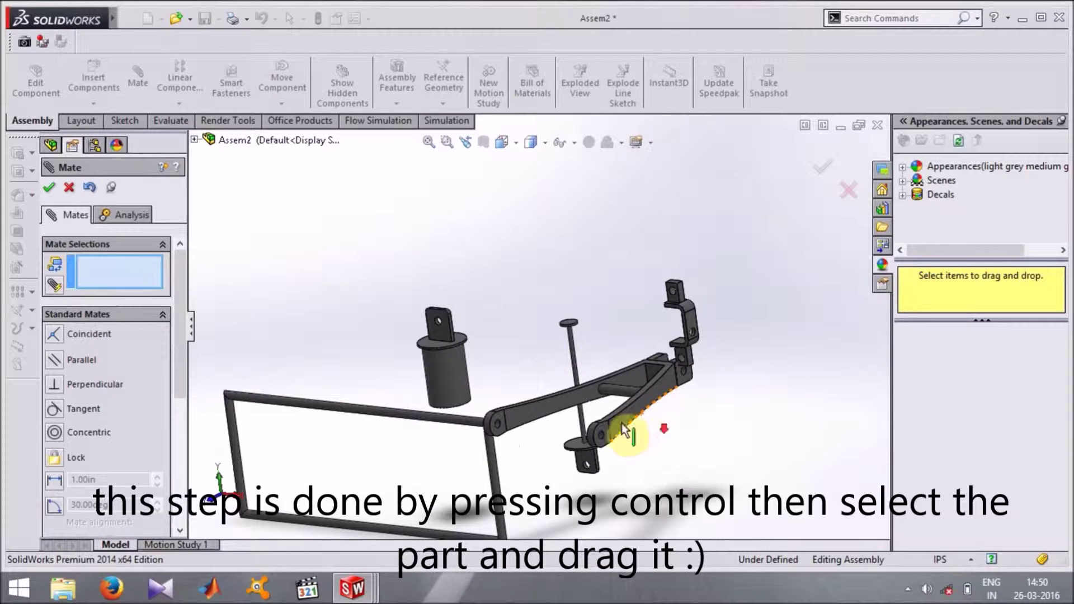
pyautogui.click(66, 190)
pyautogui.scroll(-2, 632, 433)
# - Ctrl-drag a second copy of the arm and clear the leftover mate selections
pyautogui.keyDown('ctrl'); pyautogui.moveTo(626, 409); pyautogui.dragTo(643, 455); pyautogui.keyUp('ctrl')
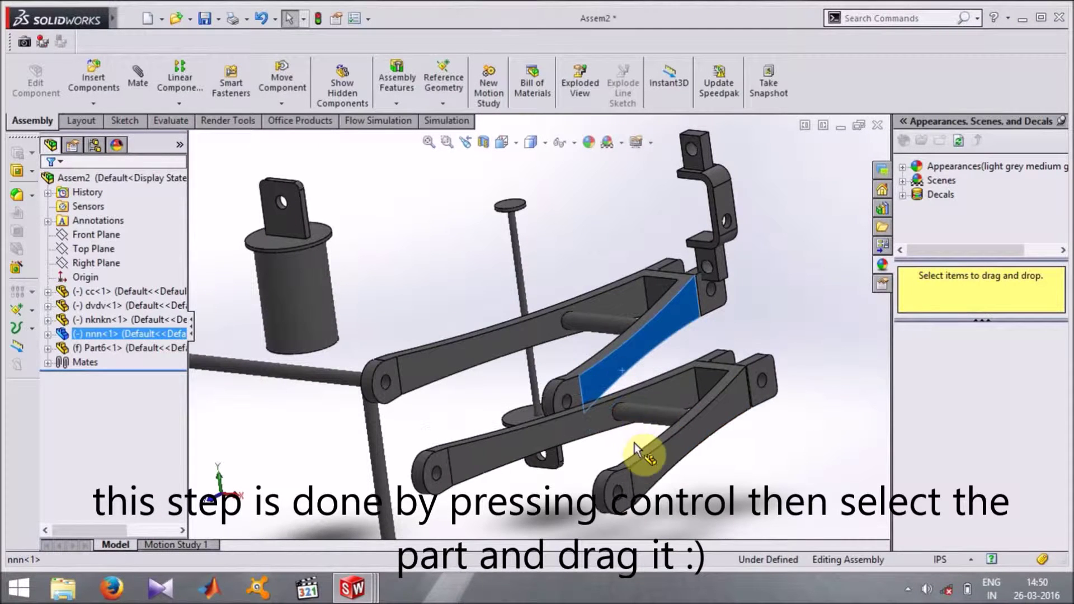
pyautogui.moveTo(635, 442); pyautogui.dragTo(586, 452, button='middle')
pyautogui.scroll(3, 586, 452)
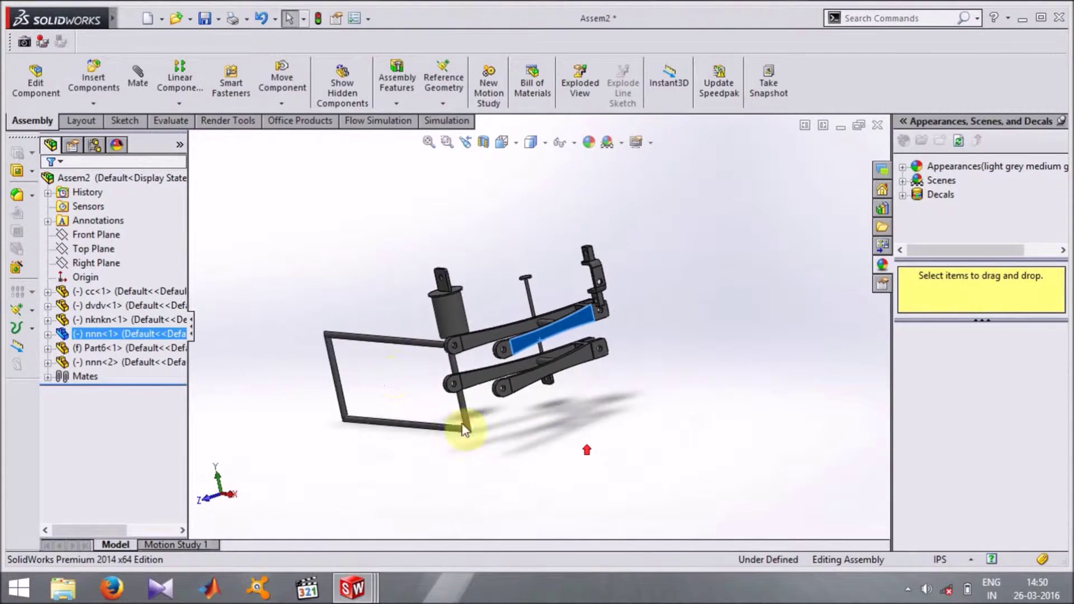
pyautogui.click(149, 86)
pyautogui.scroll(-5, 589, 473)
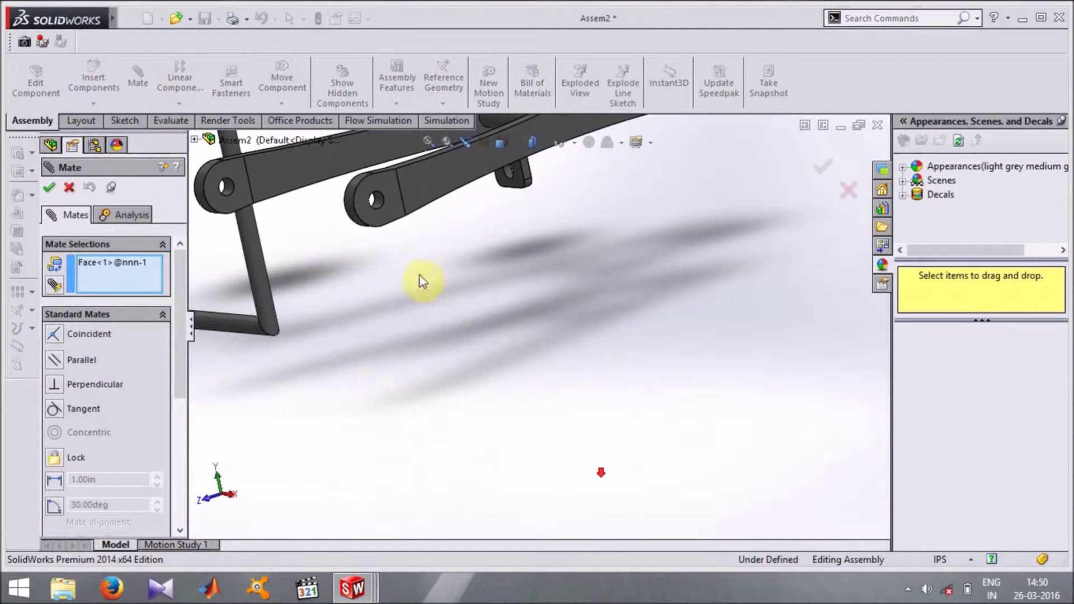
pyautogui.rightClick(119, 268)
pyautogui.click(151, 280)
pyautogui.scroll(-3, 381, 215)
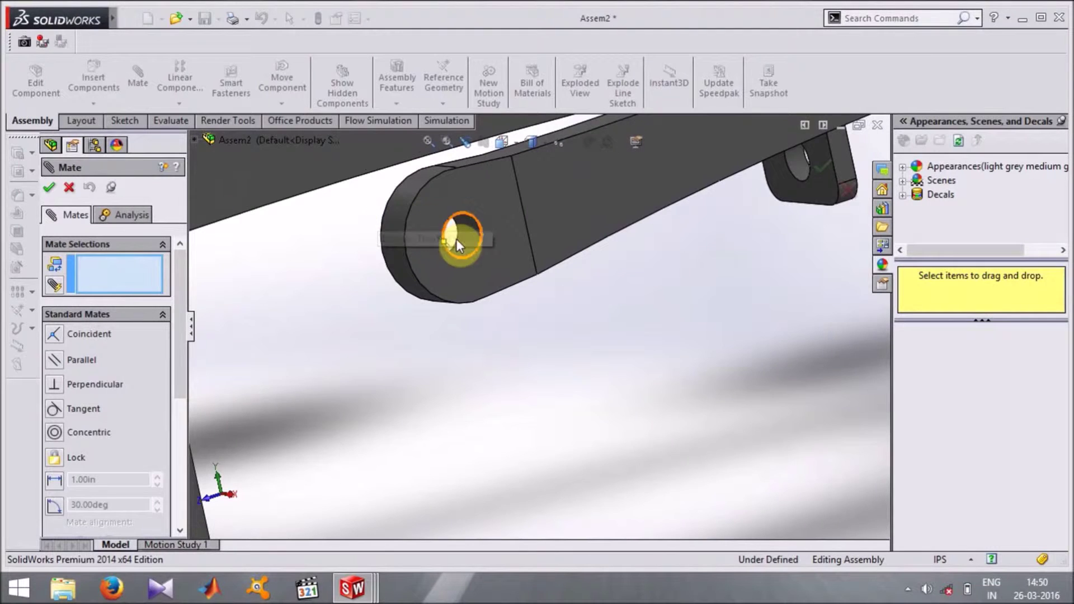
# - Mate the second arm's pivot hole concentric with the frame's bottom bar
pyautogui.click(471, 241)
pyautogui.scroll(3, 454, 257)
pyautogui.scroll(3, 446, 270)
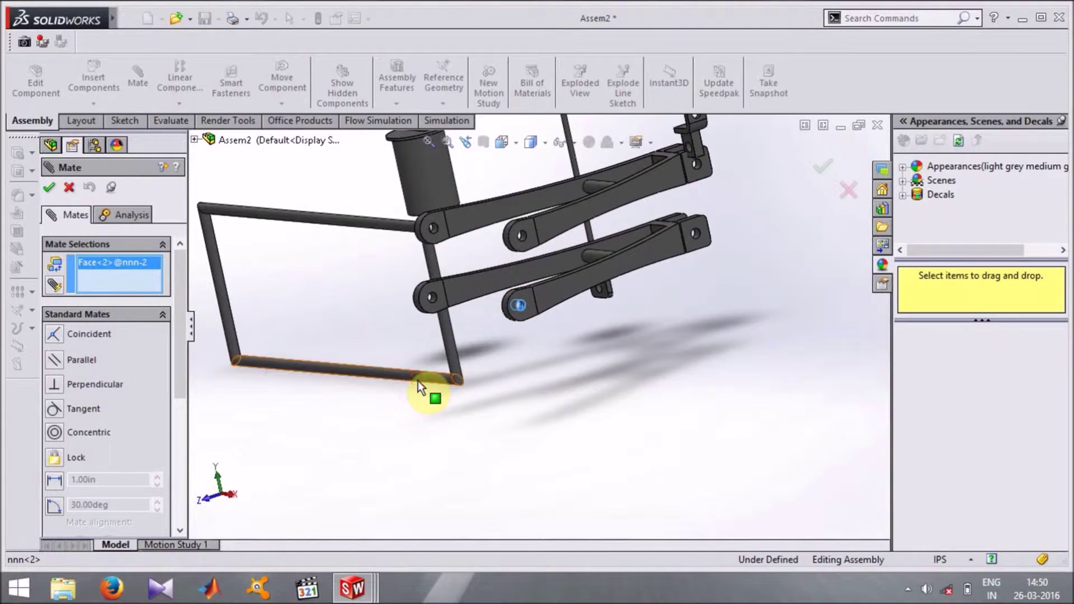
pyautogui.click(418, 380)
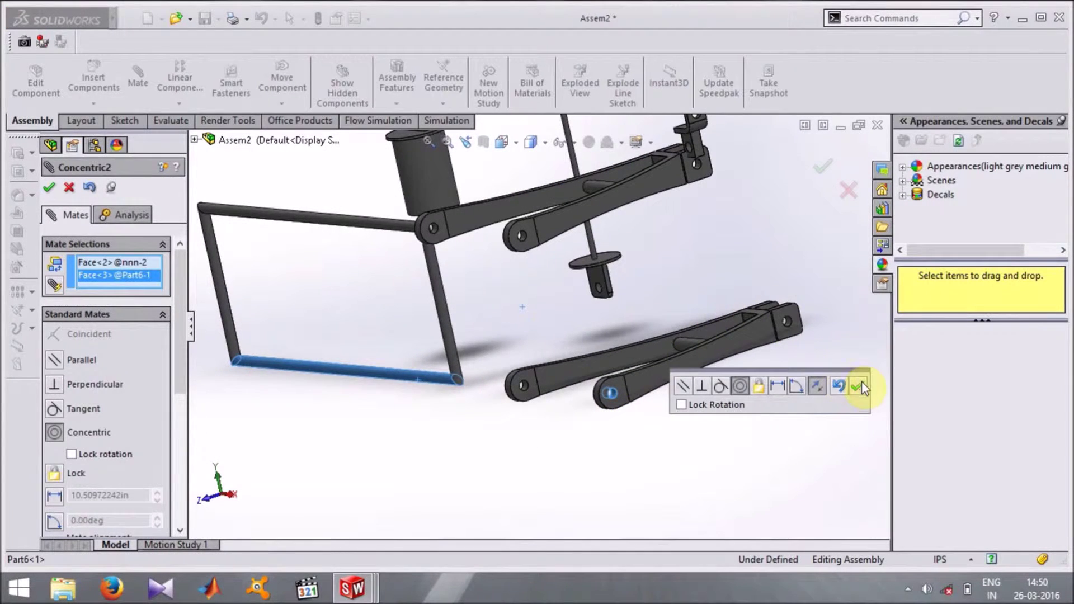
pyautogui.click(862, 383)
pyautogui.moveTo(587, 278)
pyautogui.mouseDown(button='middle')
pyautogui.moveTo(556, 282)
pyautogui.moveTo(583, 307)
pyautogui.moveTo(597, 362)
pyautogui.moveTo(636, 395)
pyautogui.mouseUp(button='middle')
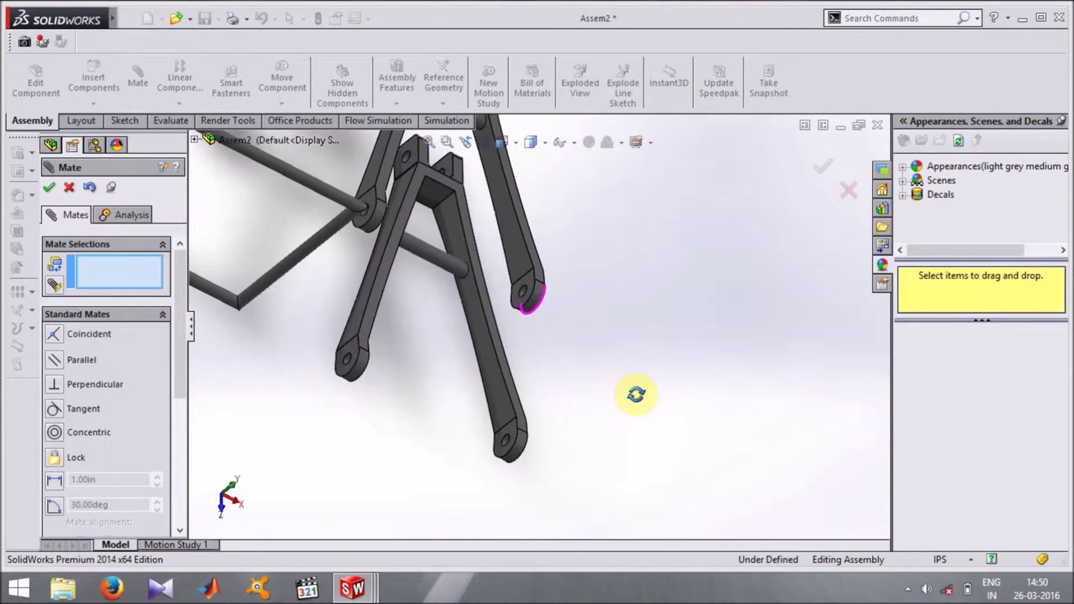
# - Make the end faces of the two nnn arms coincident
pyautogui.scroll(-5, 529, 288)
pyautogui.click(496, 267)
pyautogui.scroll(5, 469, 418)
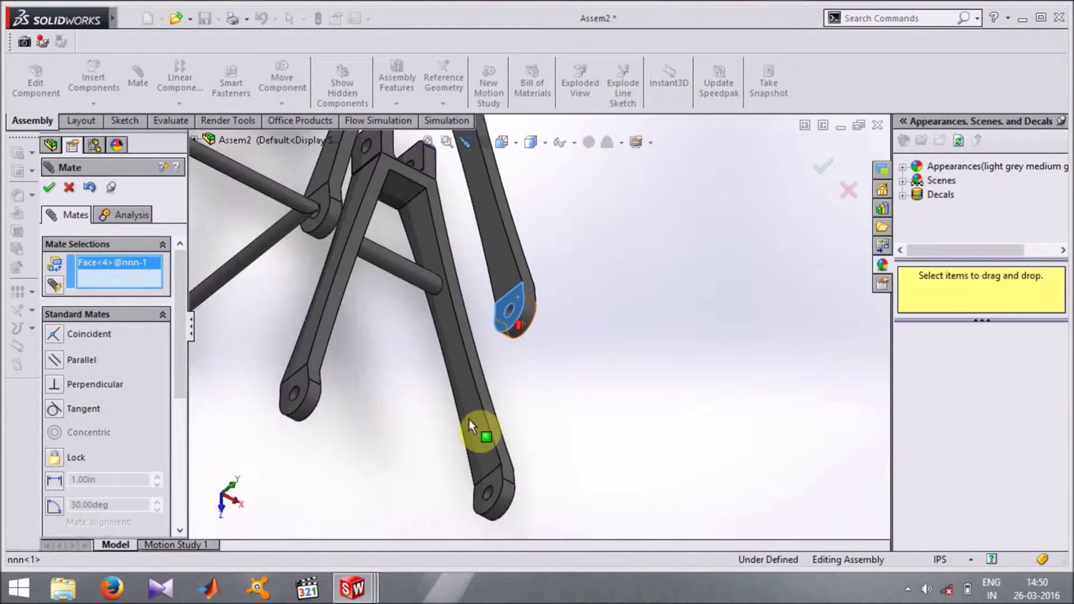
pyautogui.scroll(-5, 490, 472)
pyautogui.click(515, 465)
pyautogui.scroll(5, 517, 469)
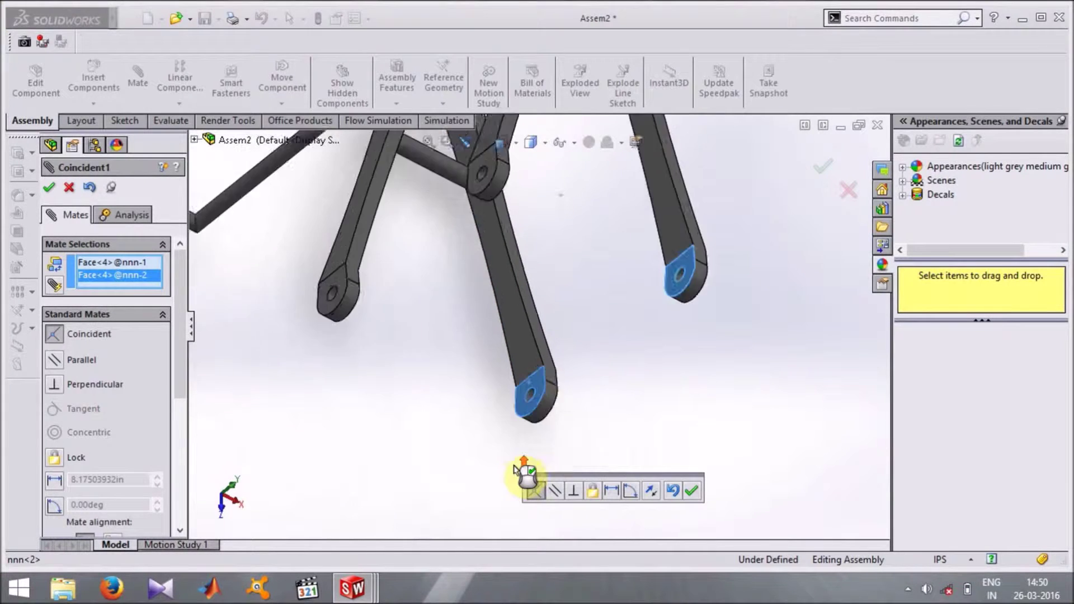
pyautogui.click(692, 491)
pyautogui.scroll(5, 648, 439)
# - Mate the nknkn bracket's cylindrical face concentric with the nnn arm's hole
pyautogui.moveTo(647, 440); pyautogui.dragTo(516, 364, button='middle')
pyautogui.scroll(-3, 507, 273)
pyautogui.scroll(-3, 580, 301)
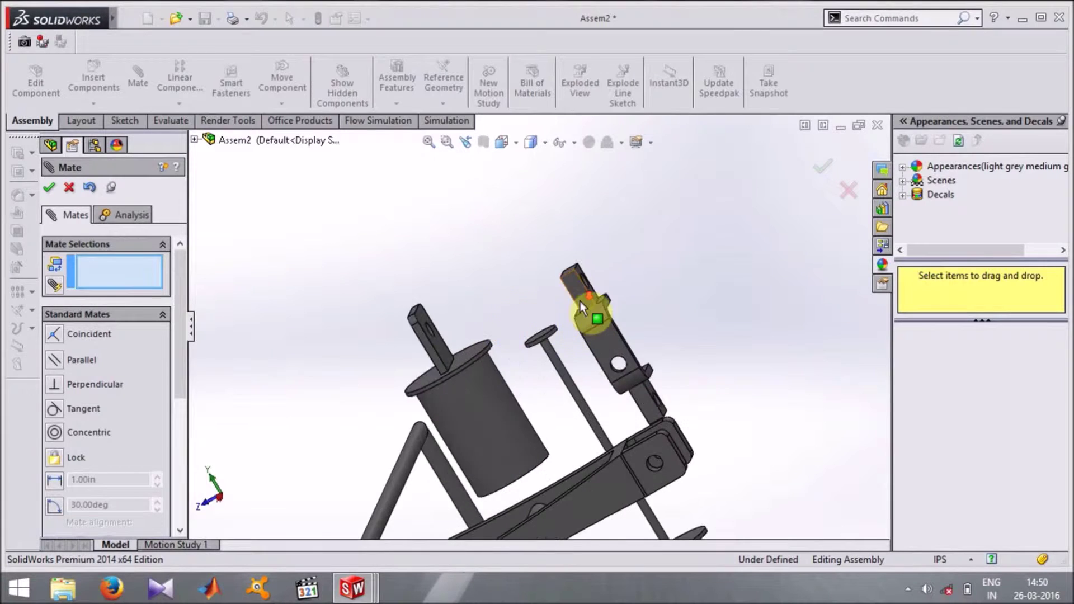
pyautogui.scroll(-3, 577, 304)
pyautogui.scroll(-3, 579, 247)
pyautogui.click(579, 247)
pyautogui.scroll(3, 580, 248)
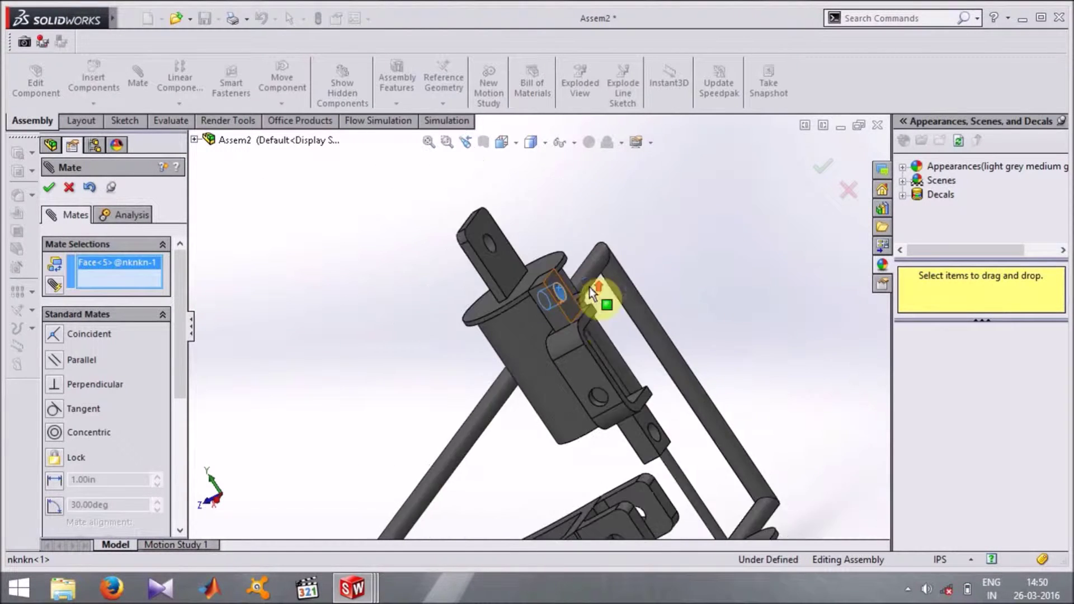
pyautogui.scroll(2, 568, 373)
pyautogui.scroll(-3, 564, 391)
pyautogui.scroll(-2, 564, 390)
pyautogui.scroll(-2, 571, 392)
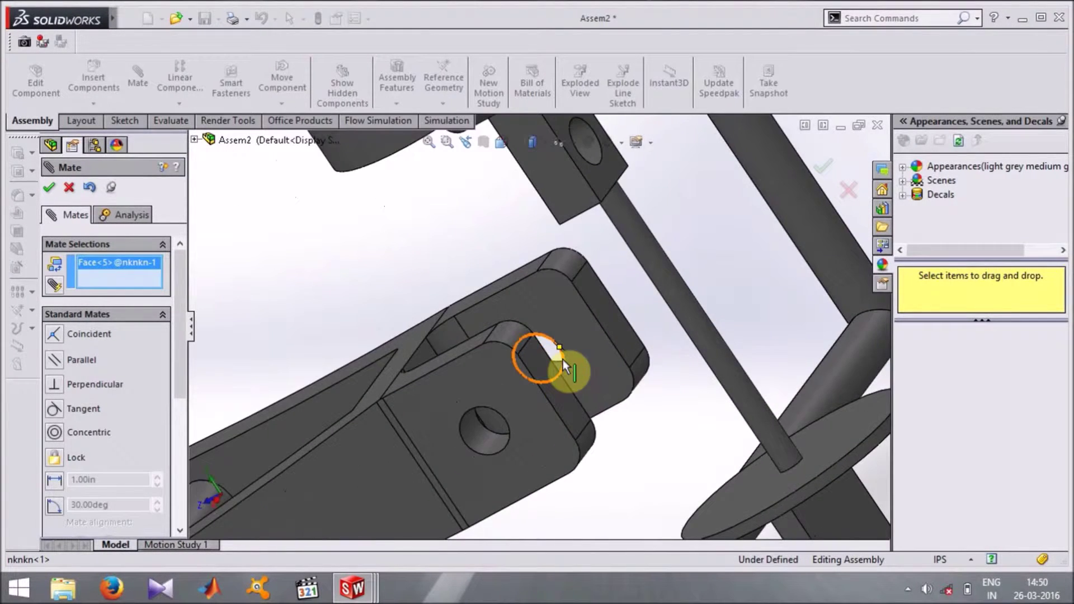
pyautogui.scroll(-2, 562, 369)
pyautogui.scroll(-2, 555, 381)
pyautogui.click(545, 327)
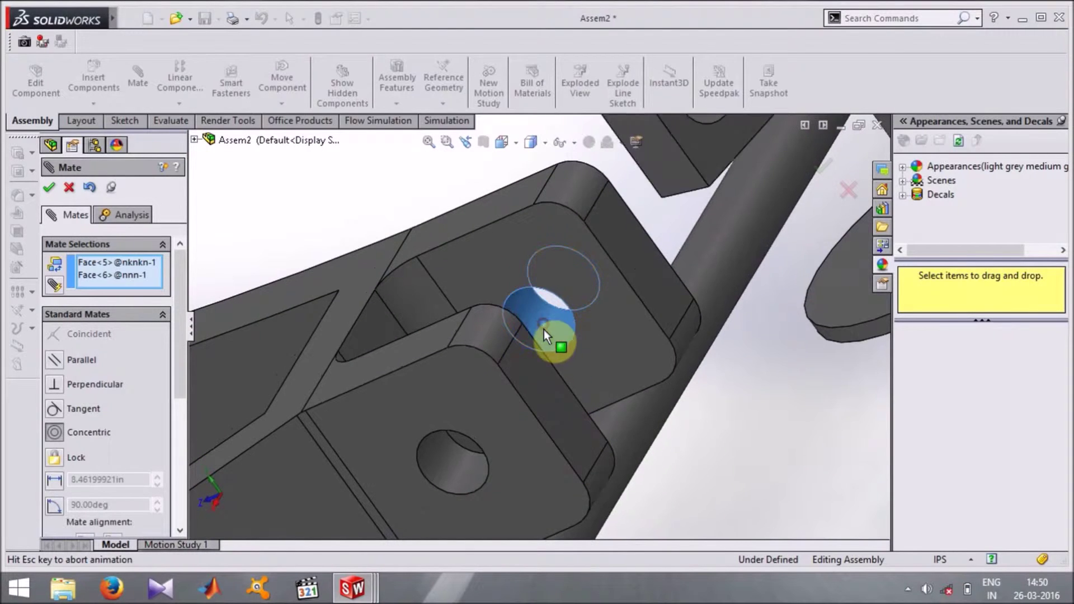
pyautogui.scroll(3, 543, 331)
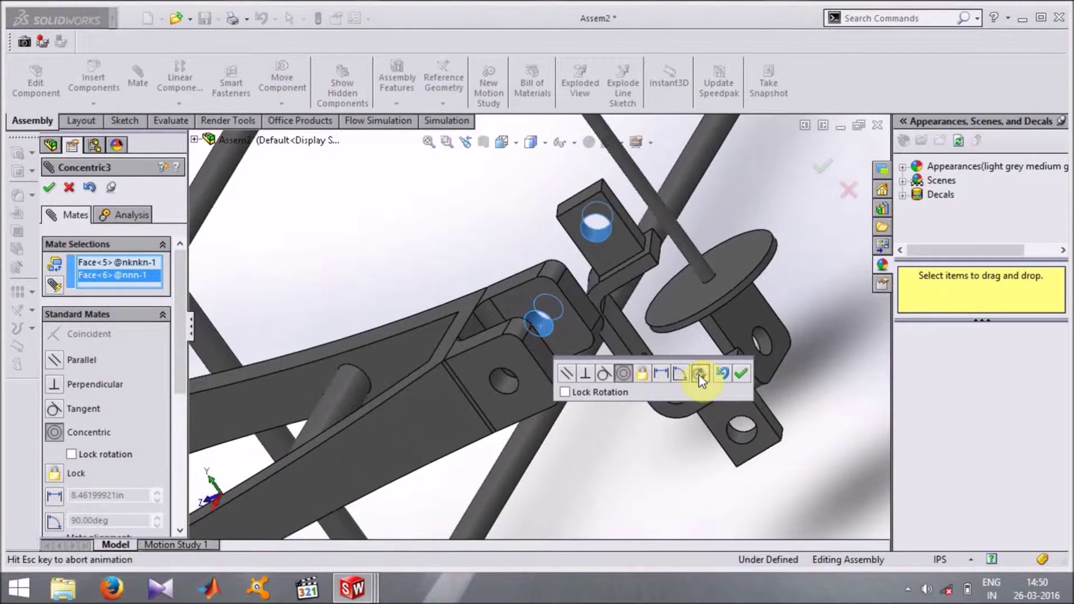
pyautogui.click(741, 374)
pyautogui.scroll(5, 739, 371)
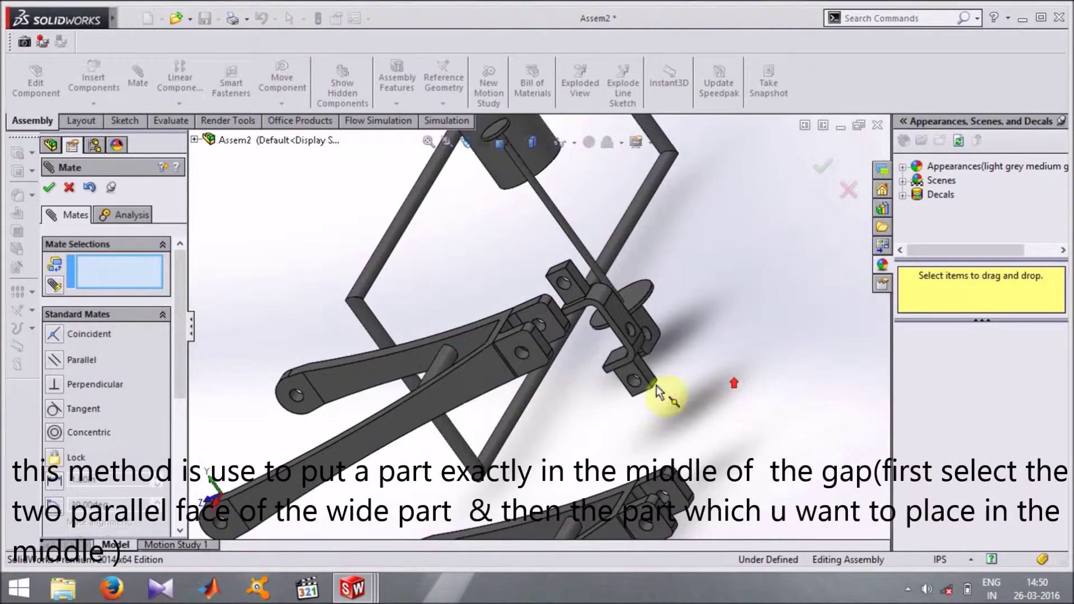
# - Choose the advanced Width mate and pick the first width face on the arm
pyautogui.click(139, 315)
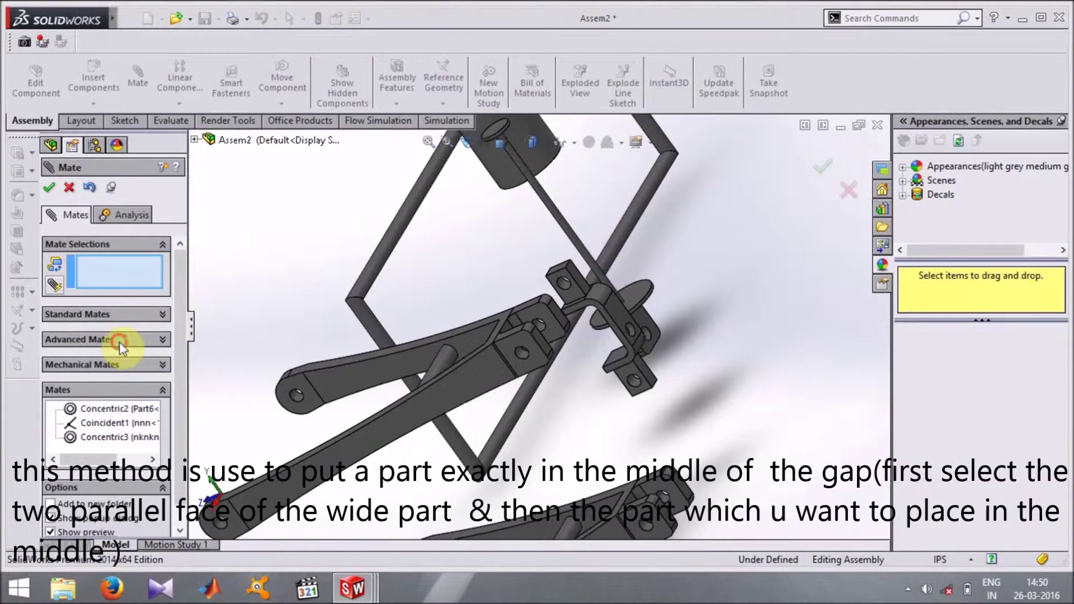
pyautogui.click(119, 341)
pyautogui.click(54, 283)
pyautogui.scroll(-5, 436, 380)
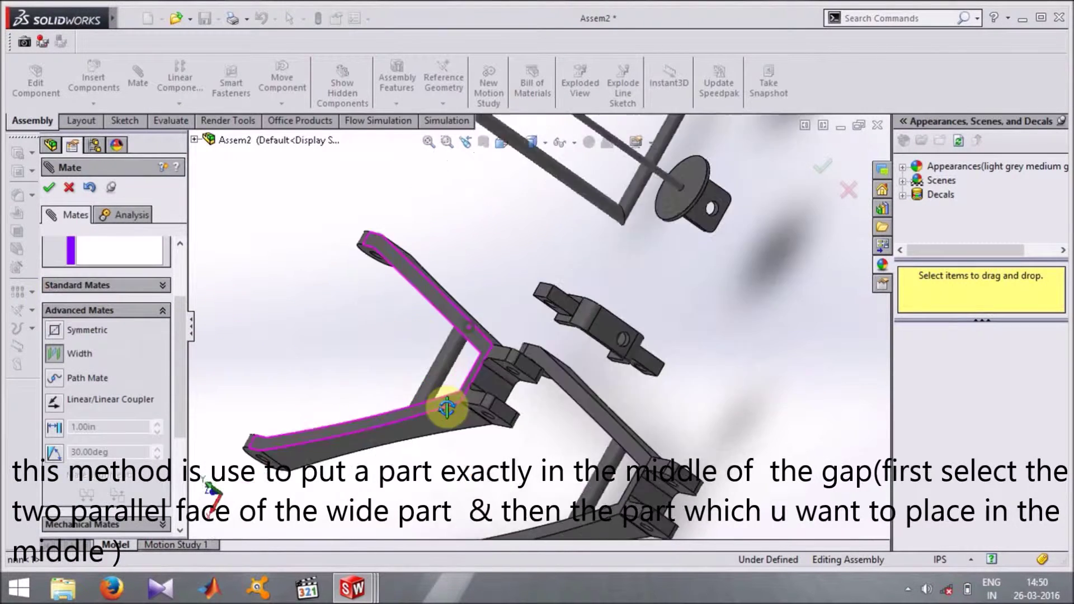
pyautogui.moveTo(448, 408); pyautogui.dragTo(455, 468, button='middle')
pyautogui.scroll(-5, 541, 394)
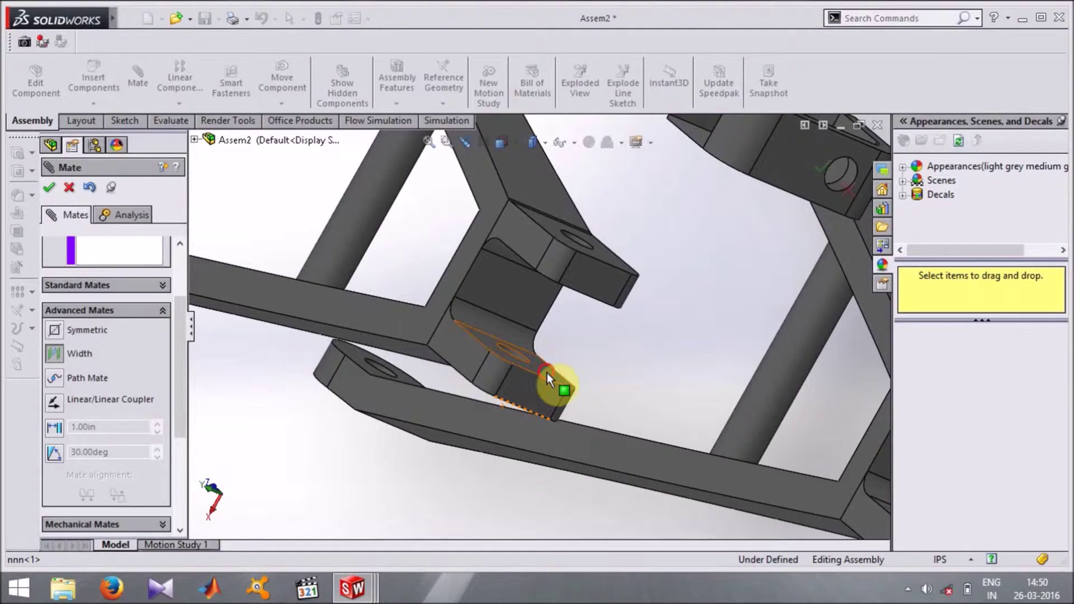
pyautogui.click(546, 373)
# - Pick the bracket's two tab faces to finish Width1, centring the bracket in the arm
pyautogui.moveTo(587, 335)
pyautogui.mouseDown(button='middle')
pyautogui.moveTo(612, 261)
pyautogui.moveTo(512, 404)
pyautogui.mouseUp(button='middle')
pyautogui.click(604, 295)
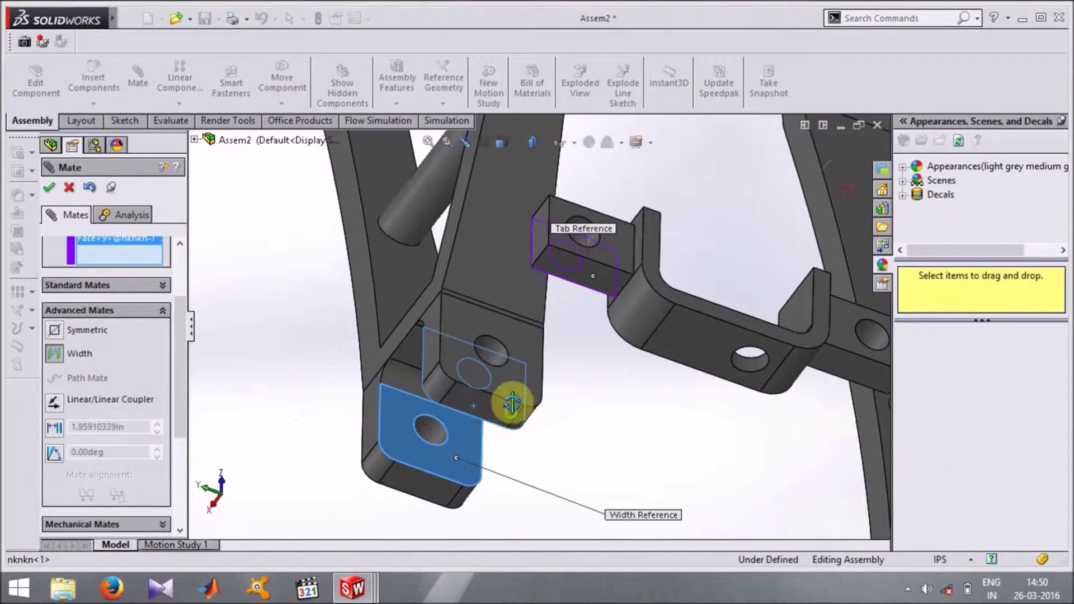
pyautogui.click(615, 254)
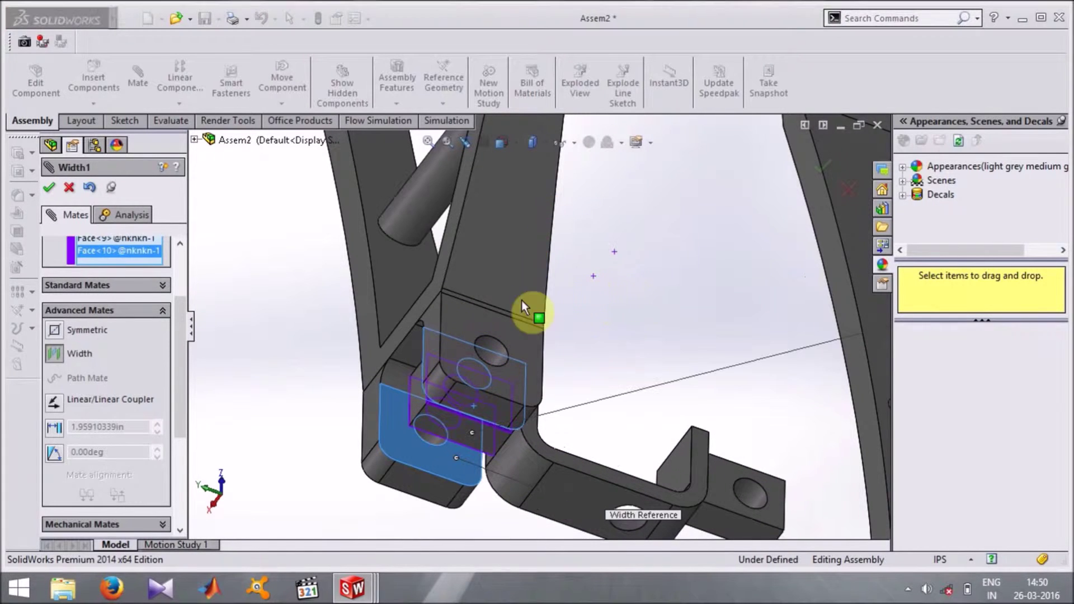
pyautogui.click(49, 187)
pyautogui.moveTo(374, 410); pyautogui.dragTo(417, 328, button='middle')
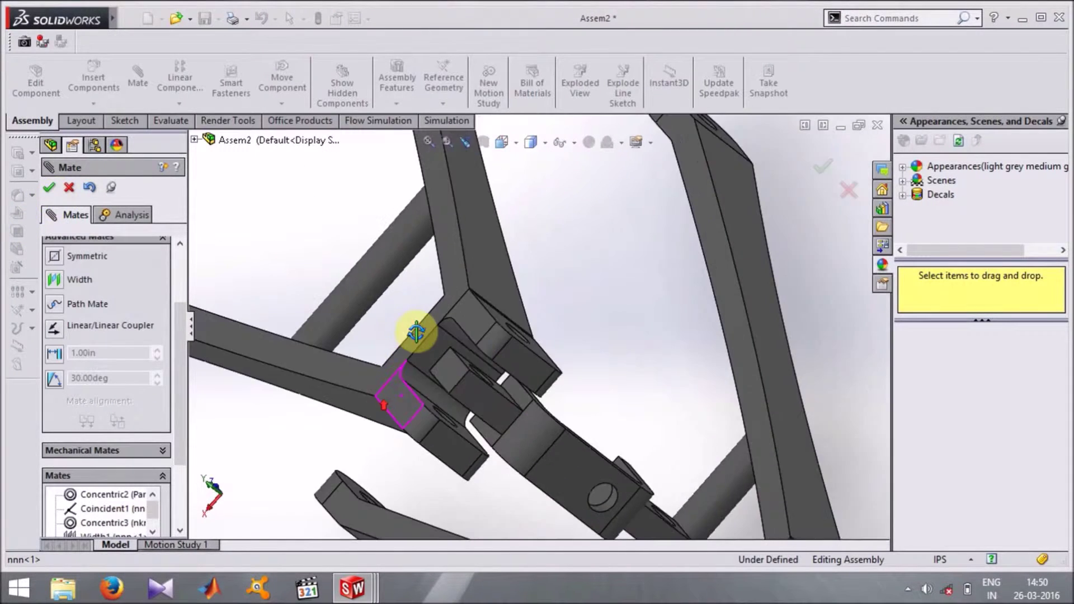
pyautogui.scroll(5, 418, 328)
pyautogui.scroll(5, 140, 280)
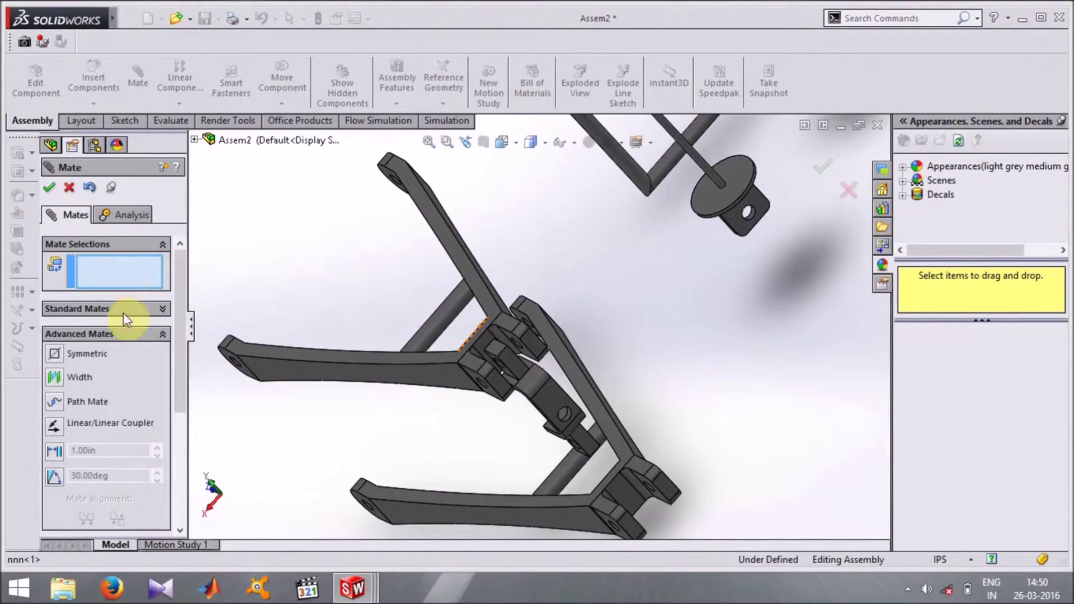
pyautogui.click(117, 316)
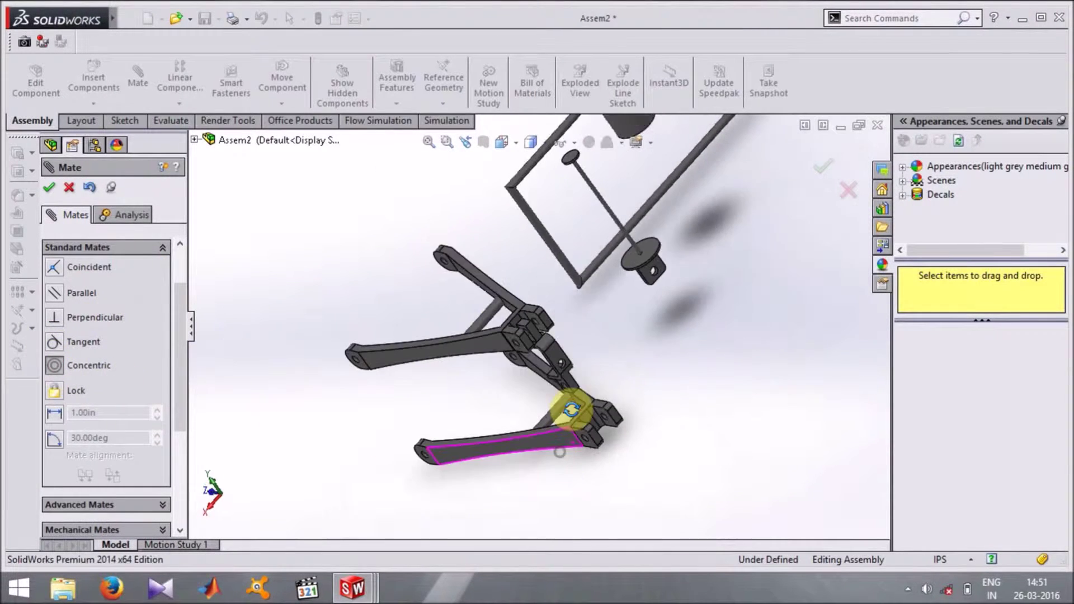
# - Pin the lower nnn arm's hole concentric to the nknkn bracket's hole (Concentric4)
pyautogui.moveTo(515, 459); pyautogui.dragTo(575, 444, button='middle')
pyautogui.scroll(-4, 575, 372)
pyautogui.scroll(-3, 563, 361)
pyautogui.click(563, 360)
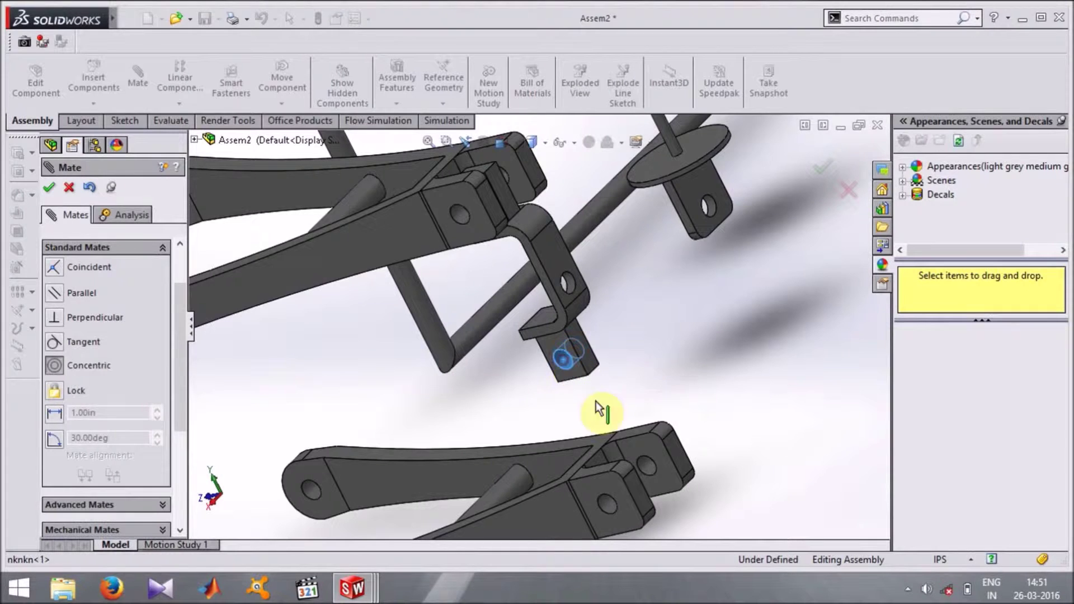
pyautogui.click(649, 465)
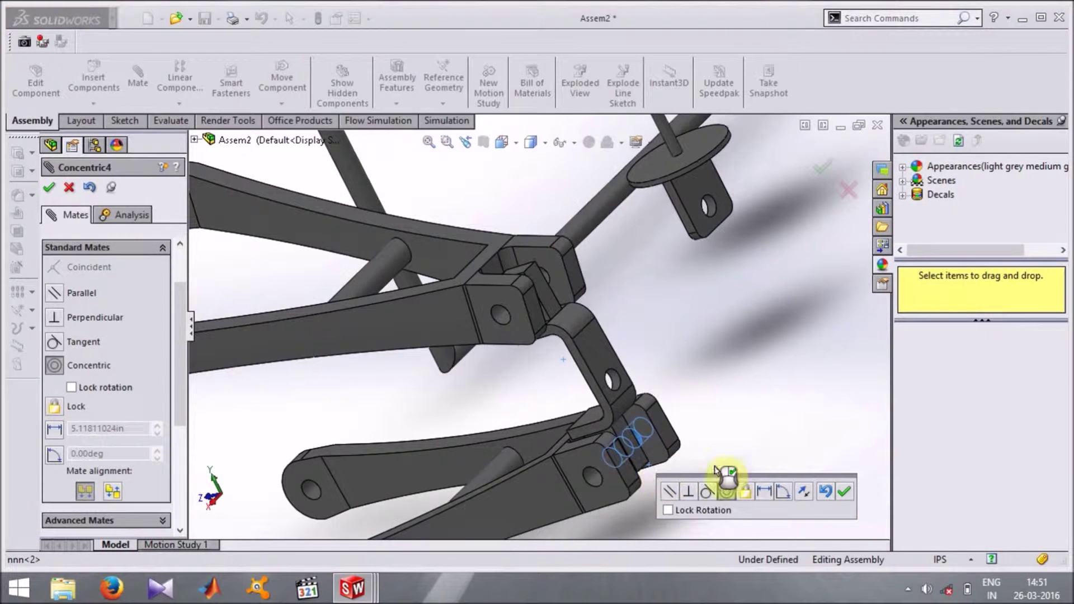
pyautogui.click(845, 491)
pyautogui.press('z')
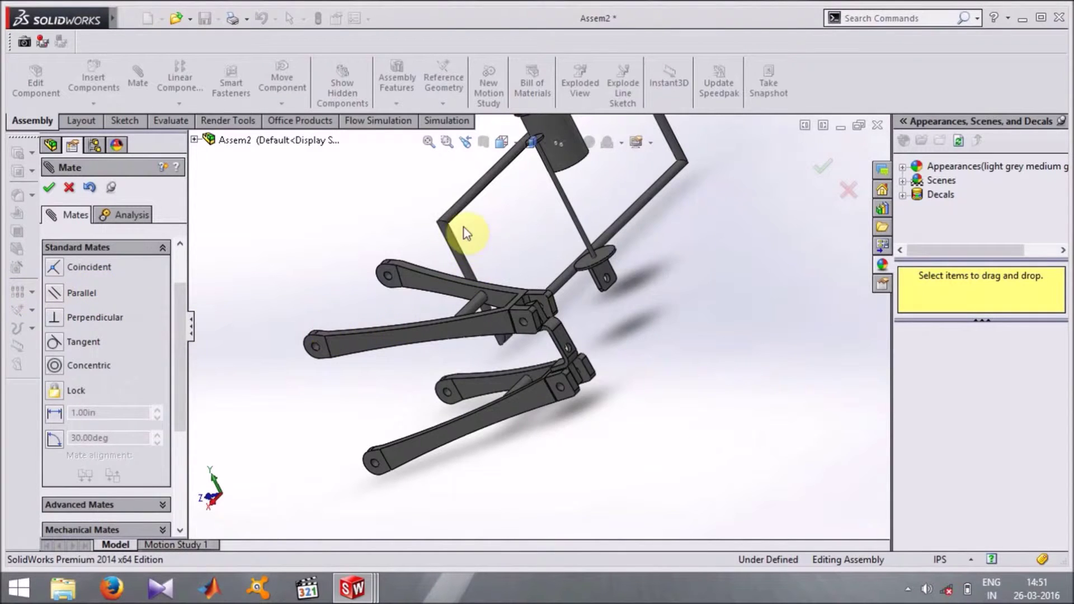
pyautogui.scroll(-3, 465, 227)
# - Turn on View Temporary Axes so axes show as dashed lines
pyautogui.click(572, 142)
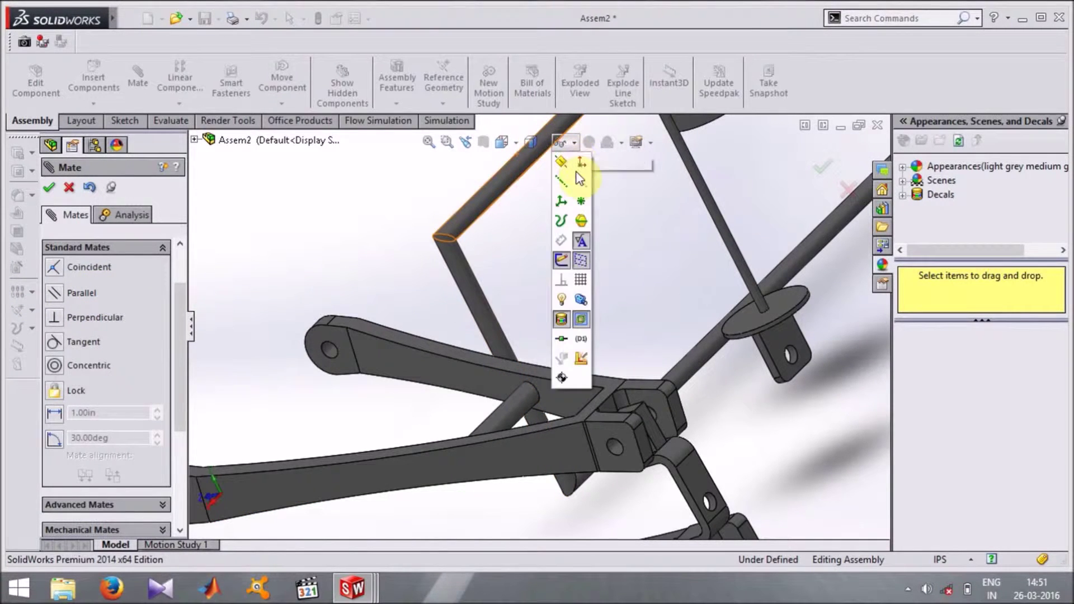
pyautogui.click(402, 244)
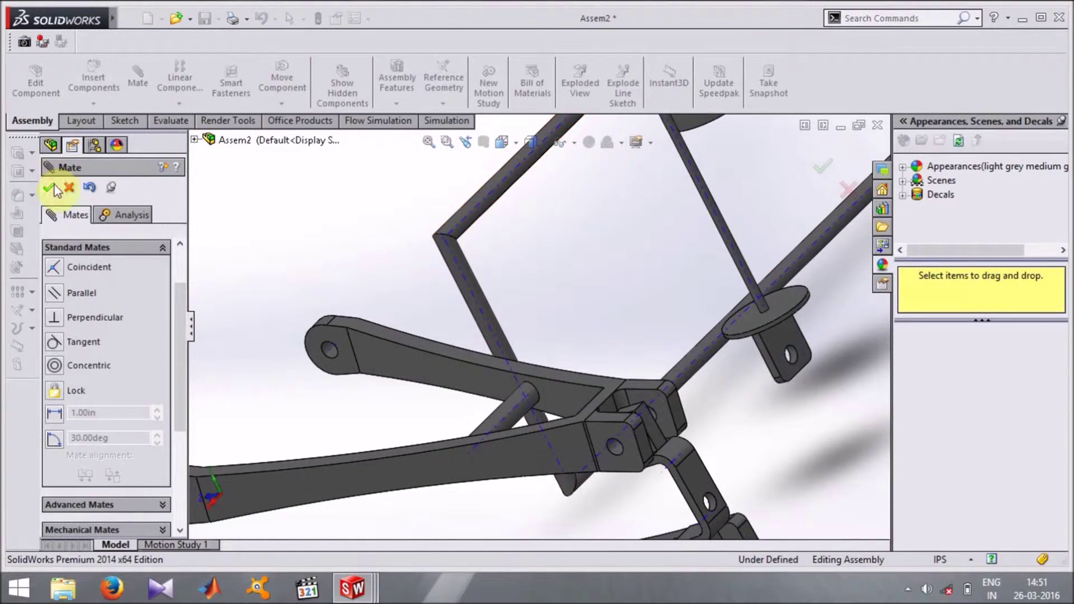
pyautogui.scroll(5, 455, 311)
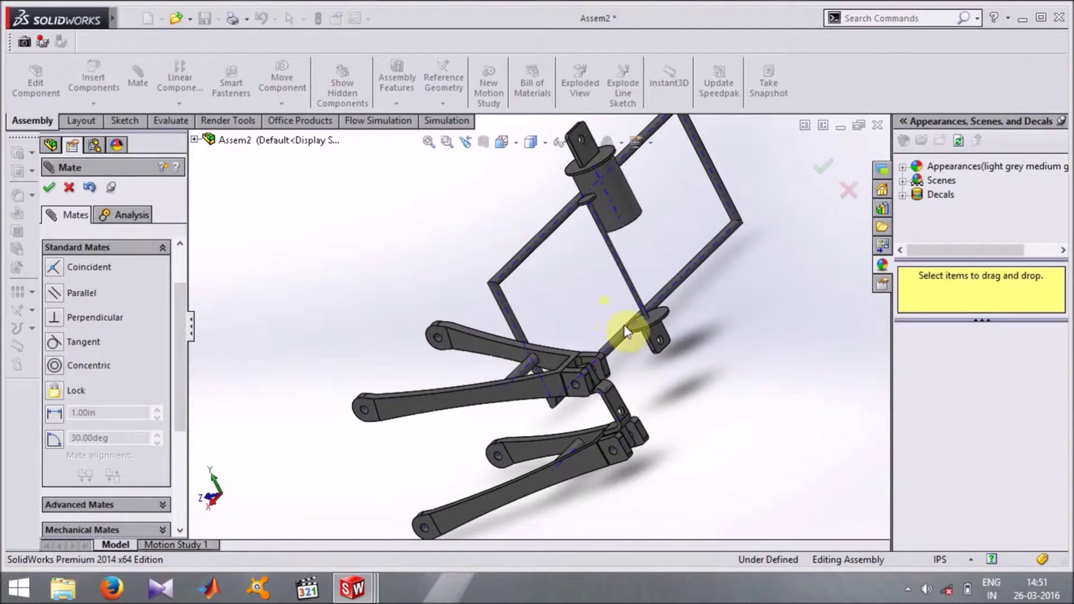
pyautogui.scroll(-3, 644, 338)
pyautogui.scroll(-3, 630, 344)
pyautogui.scroll(-2, 559, 350)
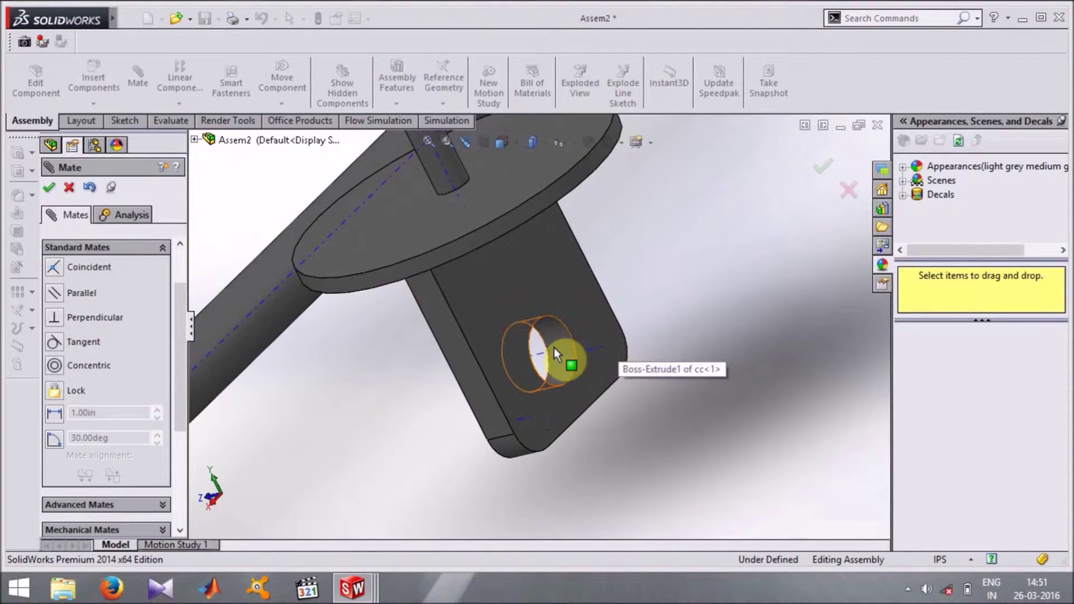
# - Mate the cc lug's hole edge concentric with the lower link's cylindrical face
pyautogui.click(563, 351)
pyautogui.scroll(5, 554, 361)
pyautogui.scroll(-2, 400, 434)
pyautogui.scroll(-2, 471, 458)
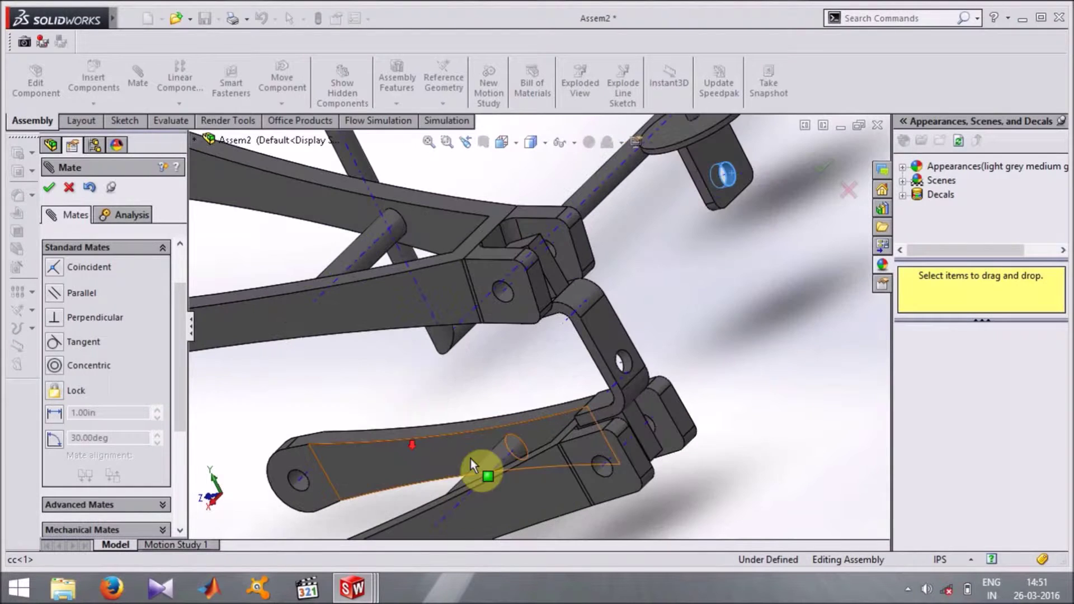
pyautogui.click(484, 462)
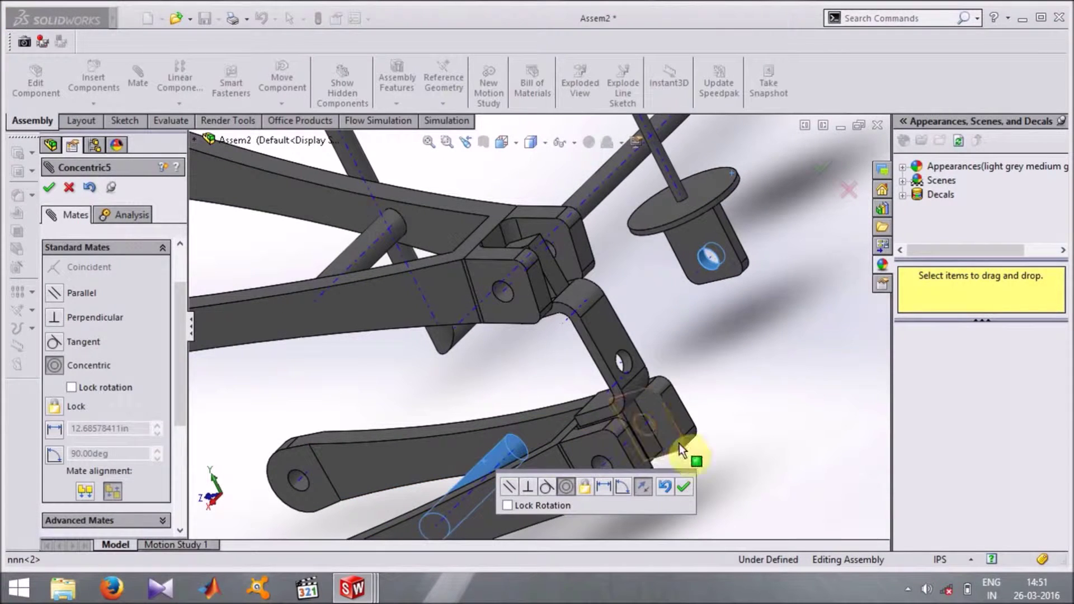
pyautogui.click(686, 484)
pyautogui.scroll(4, 672, 465)
pyautogui.scroll(3, 615, 392)
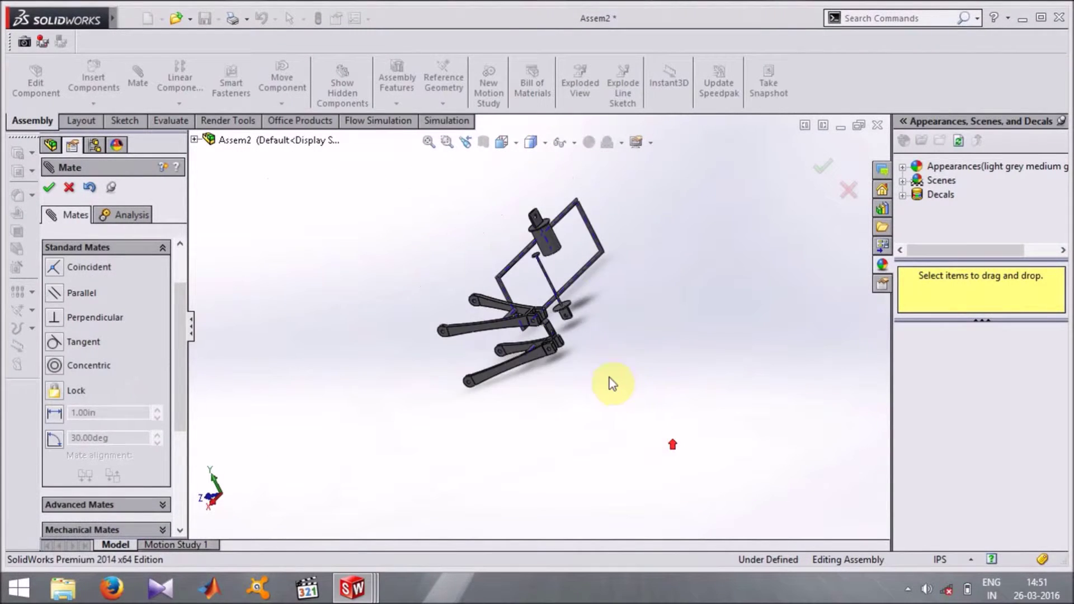
# - Mate the cylinder plate's hole concentric with the nnn link's end hole (Concentric6)
pyautogui.scroll(-5, 505, 239)
pyautogui.scroll(-2, 587, 264)
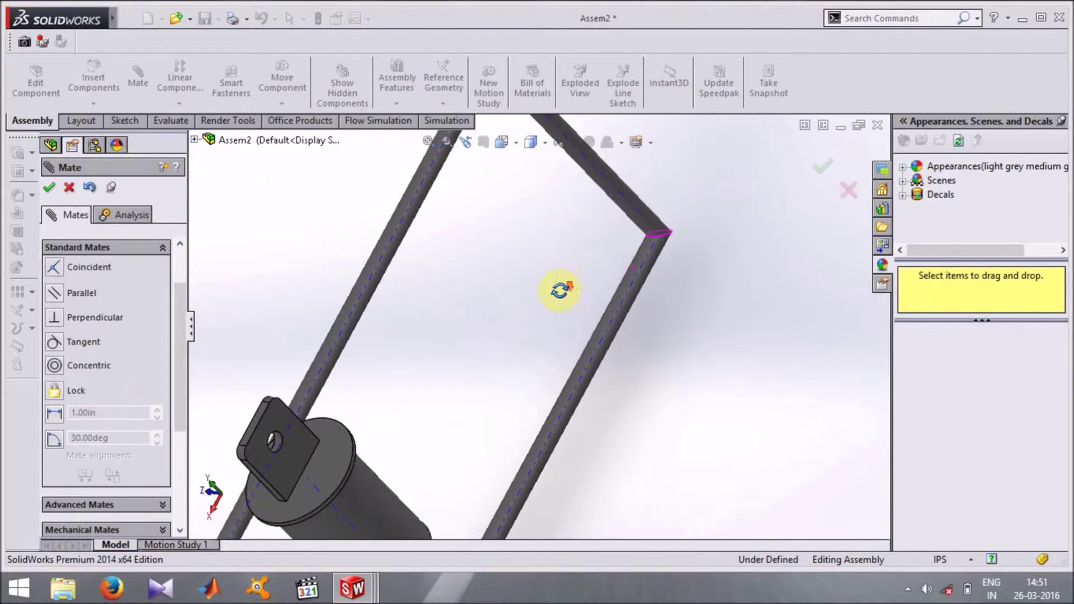
pyautogui.scroll(3, 405, 359)
pyautogui.scroll(-5, 488, 400)
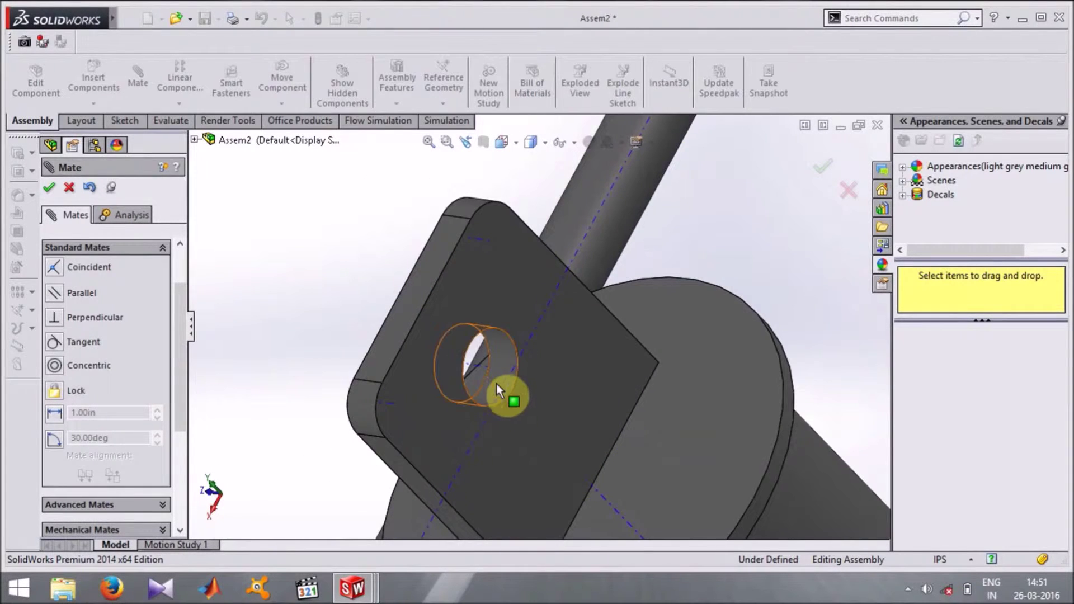
pyautogui.click(497, 382)
pyautogui.scroll(4, 499, 381)
pyautogui.scroll(2, 495, 414)
pyautogui.scroll(-3, 491, 430)
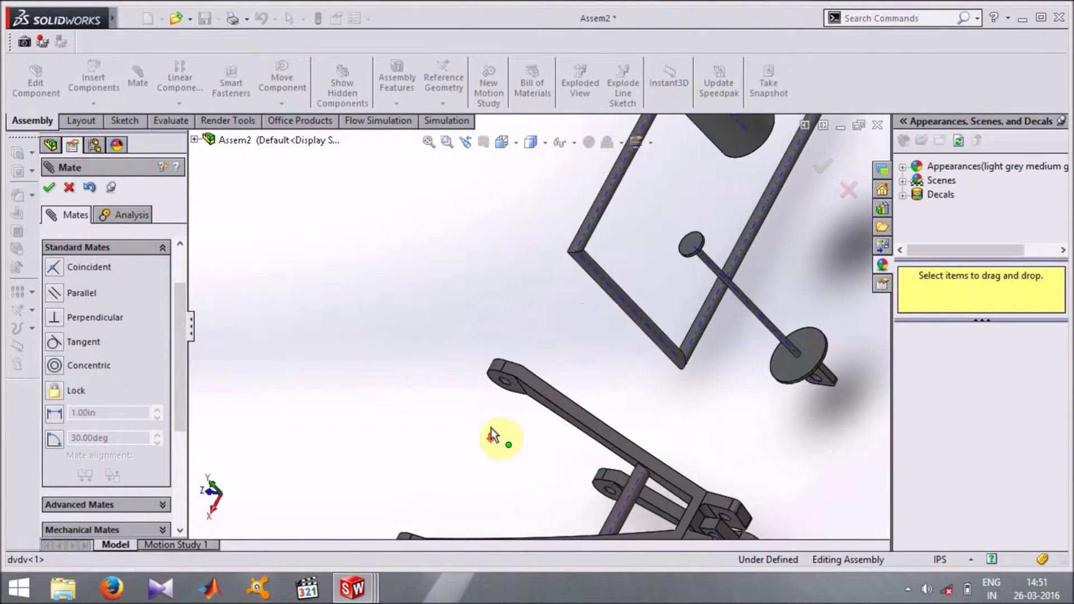
pyautogui.scroll(-3, 501, 391)
pyautogui.scroll(-3, 512, 379)
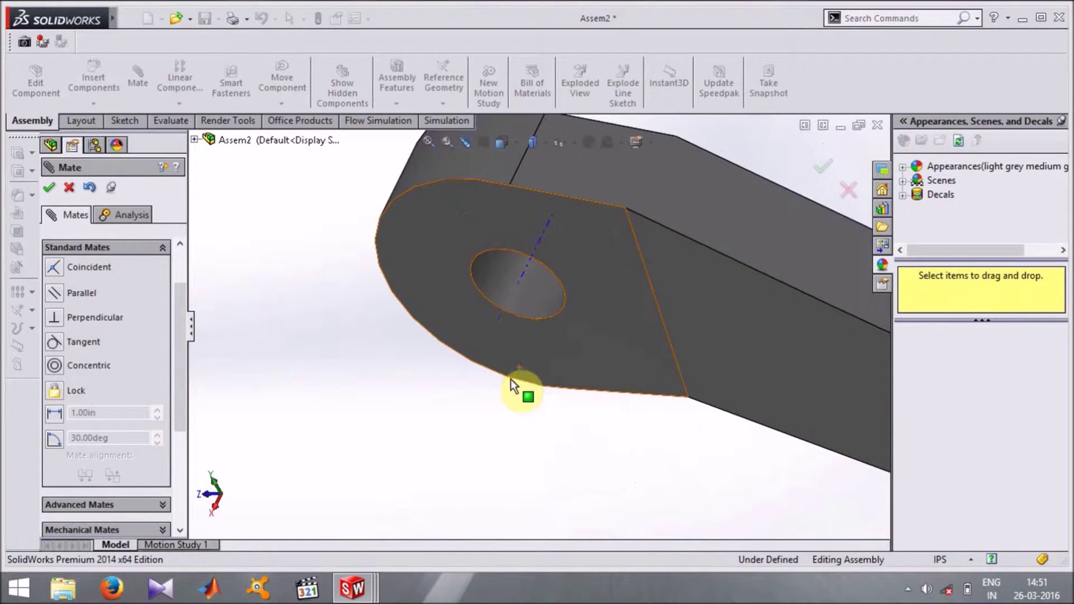
pyautogui.click(507, 296)
pyautogui.scroll(4, 503, 319)
pyautogui.scroll(2, 521, 322)
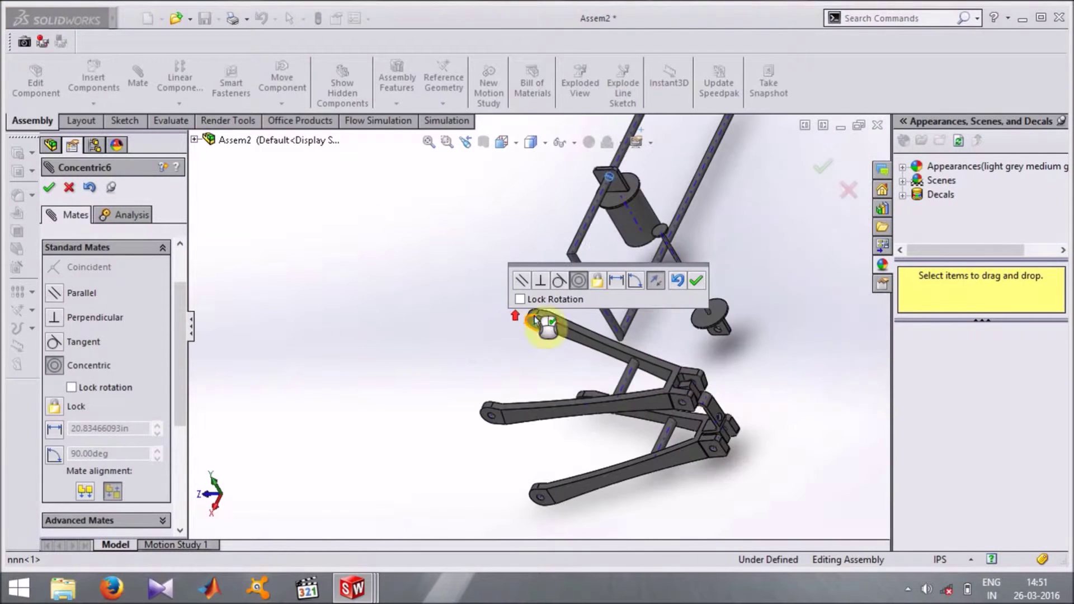
pyautogui.click(696, 281)
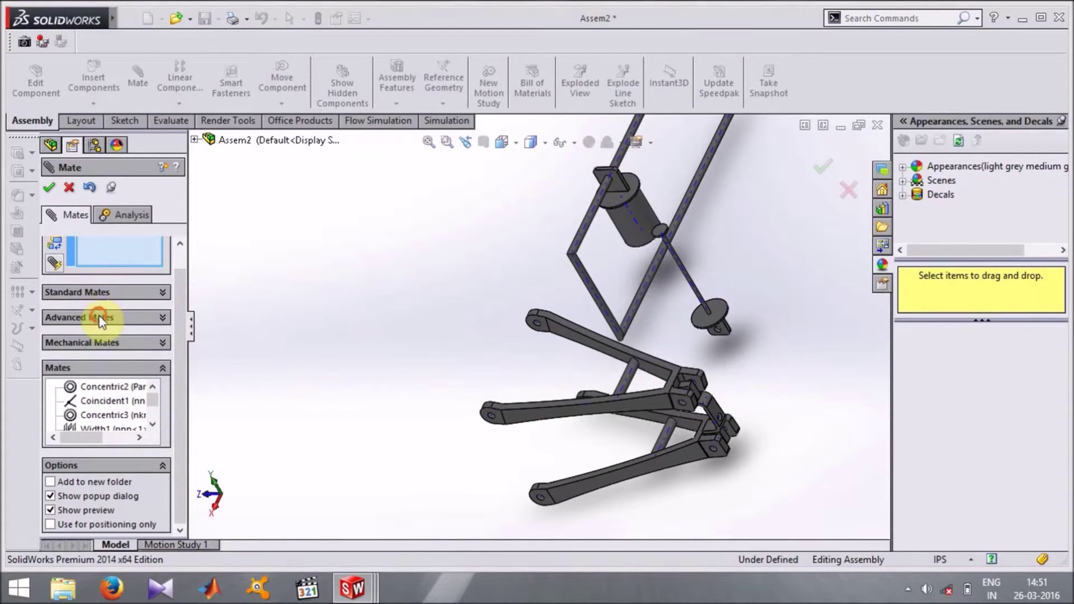
# - Choose the Width advanced mate and pick the two width faces on the nnn link
pyautogui.click(99, 317)
pyautogui.click(48, 362)
pyautogui.moveTo(338, 375)
pyautogui.mouseDown(button='middle')
pyautogui.moveTo(615, 392)
pyautogui.moveTo(576, 448)
pyautogui.moveTo(540, 403)
pyautogui.mouseUp(button='middle')
pyautogui.scroll(-5, 624, 393)
pyautogui.click(625, 316)
pyautogui.scroll(3, 610, 347)
pyautogui.scroll(-3, 551, 360)
pyautogui.scroll(-3, 551, 361)
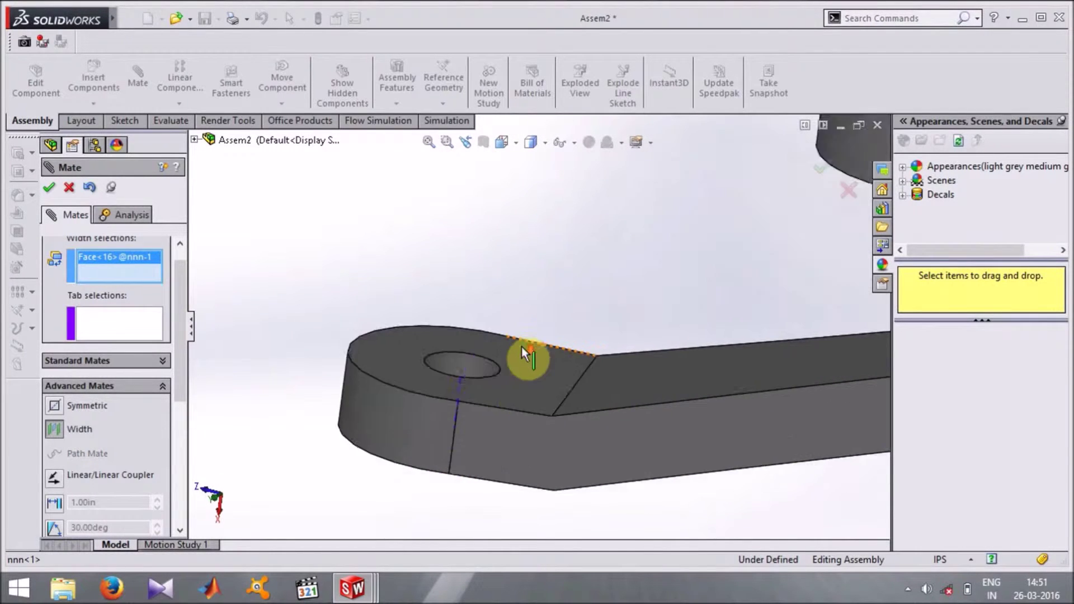
pyautogui.click(524, 365)
pyautogui.scroll(3, 531, 336)
pyautogui.scroll(2, 536, 315)
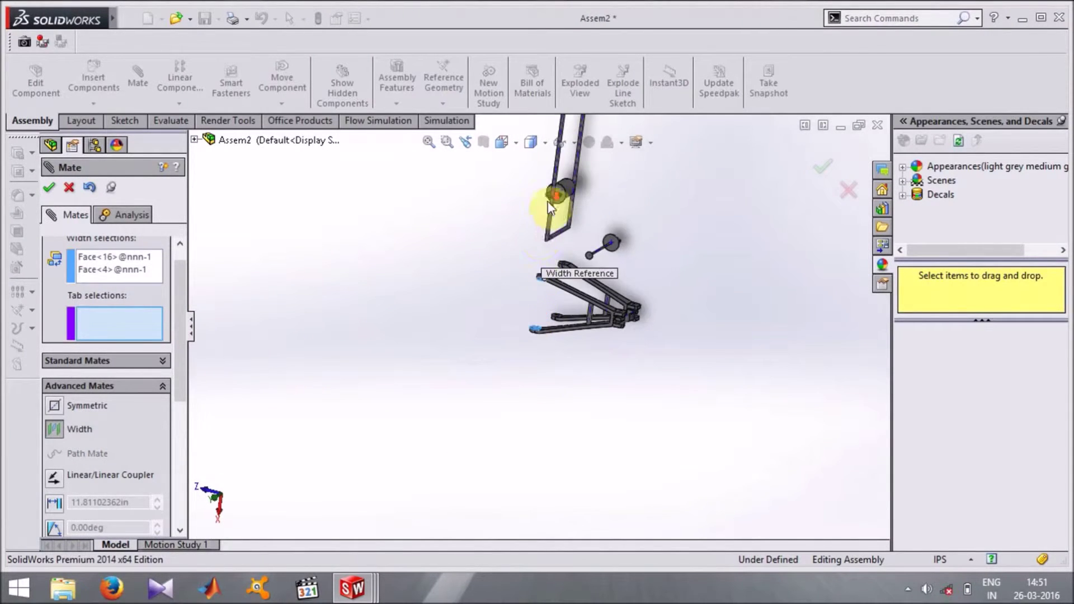
pyautogui.scroll(-5, 562, 243)
# - Pick the dvdv plate's two faces as tab references and accept the Width2 mate
pyautogui.click(581, 320)
pyautogui.moveTo(579, 338)
pyautogui.mouseDown(button='middle')
pyautogui.moveTo(580, 207)
pyautogui.moveTo(597, 328)
pyautogui.mouseUp(button='middle')
pyautogui.click(597, 363)
pyautogui.scroll(3, 588, 369)
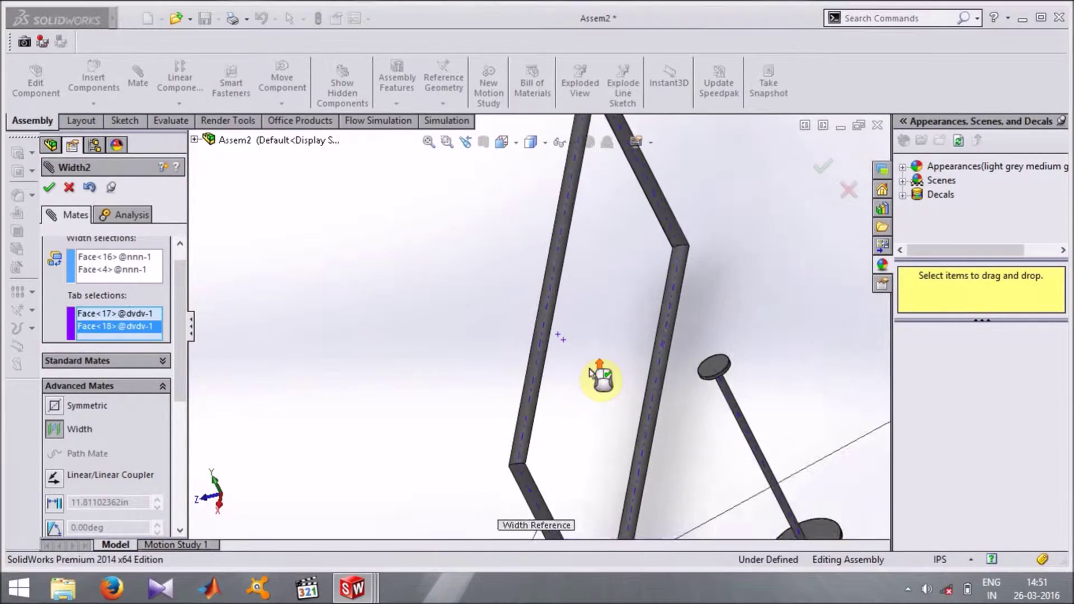
pyautogui.scroll(3, 593, 374)
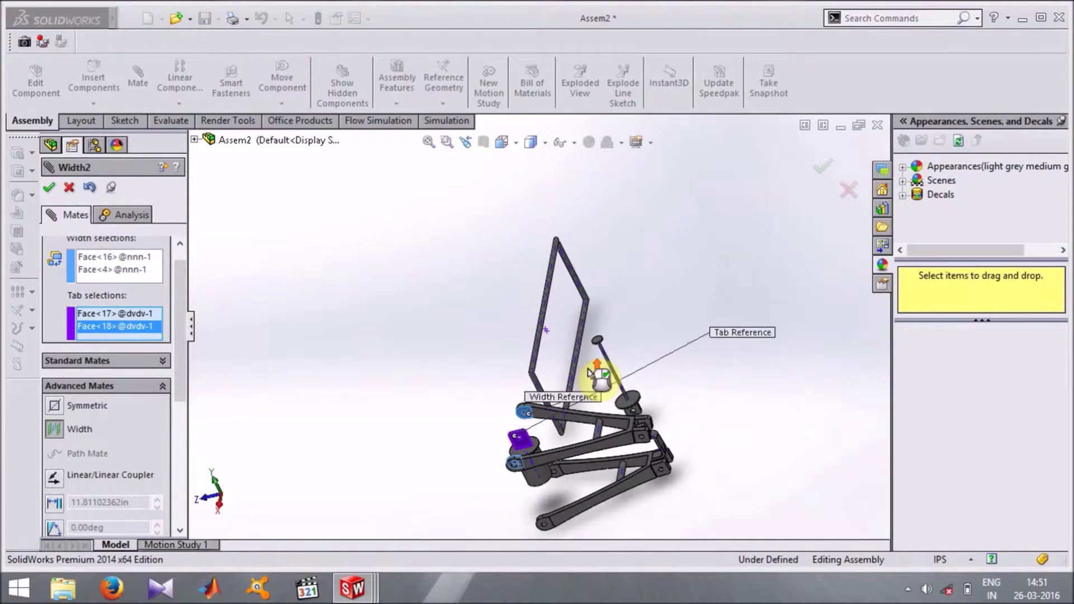
pyautogui.click(50, 189)
pyautogui.scroll(-4, 602, 381)
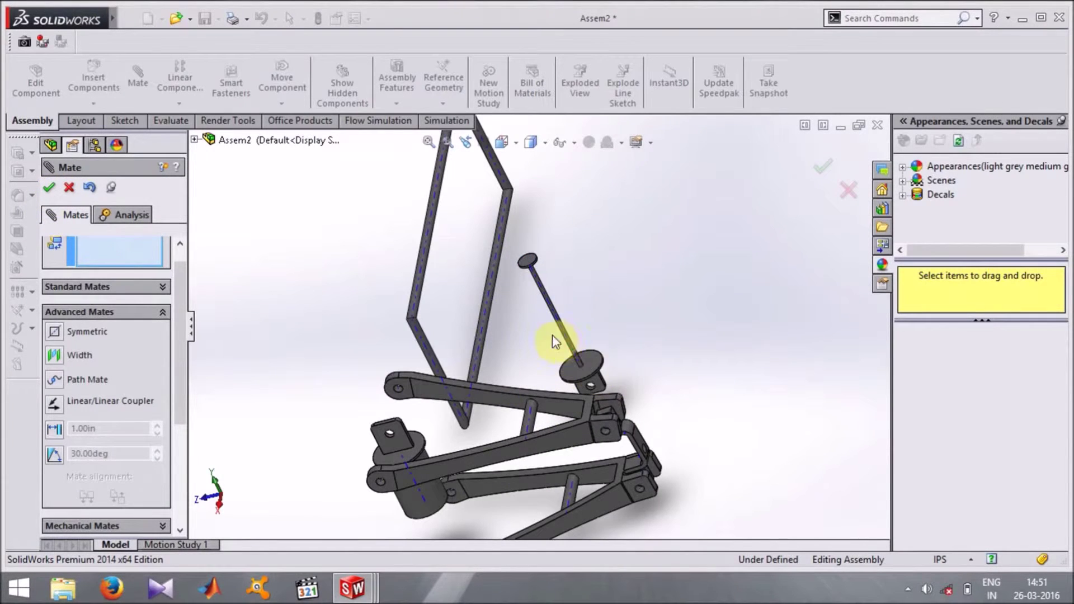
# - Make Axis<1> of the cc rod coincident with Axis<2> of the dvdv cylinder
pyautogui.scroll(-4, 563, 334)
pyautogui.click(568, 340)
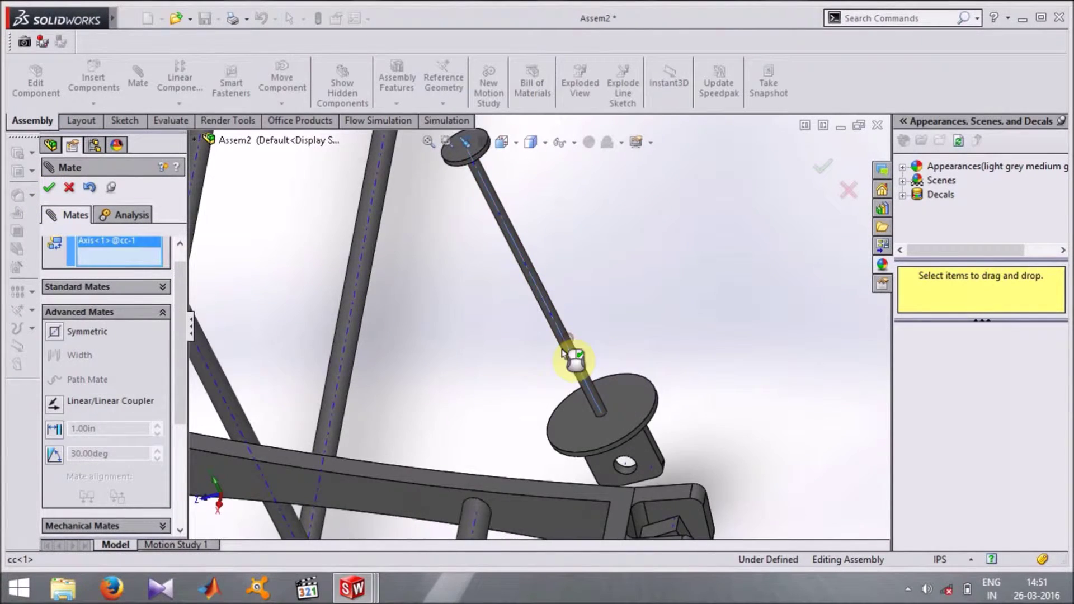
pyautogui.scroll(4, 570, 355)
pyautogui.scroll(-3, 414, 475)
pyautogui.scroll(-2, 412, 477)
pyautogui.click(427, 473)
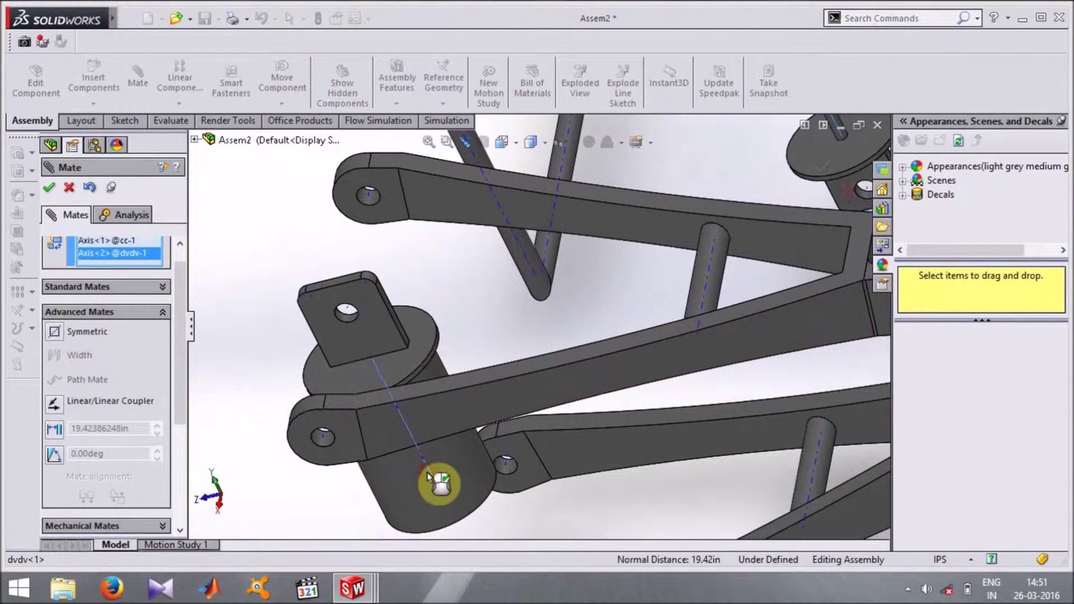
pyautogui.scroll(3, 459, 486)
pyautogui.scroll(2, 459, 486)
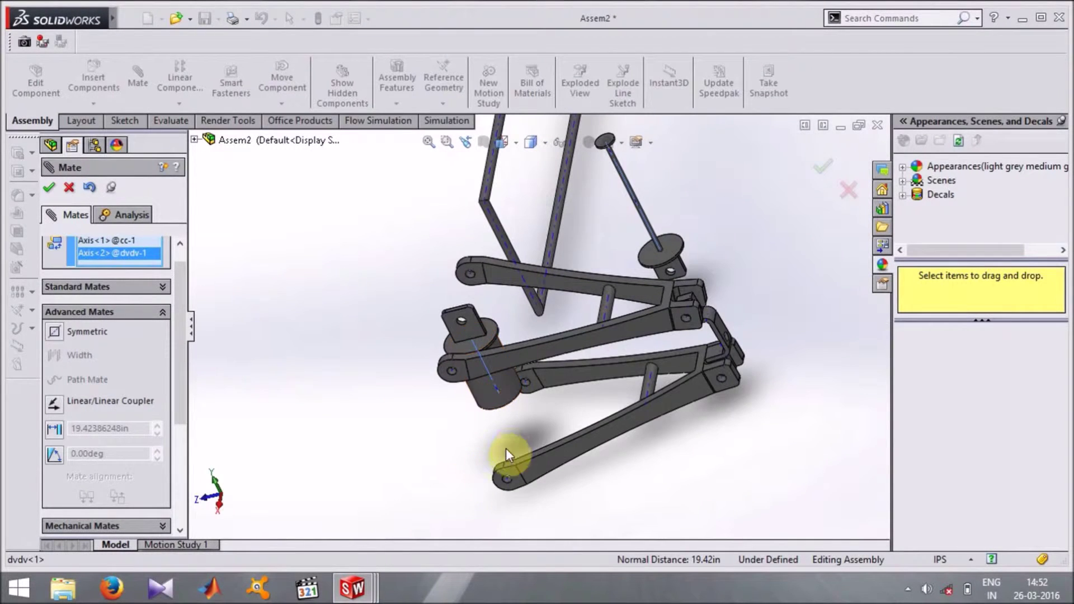
pyautogui.click(115, 288)
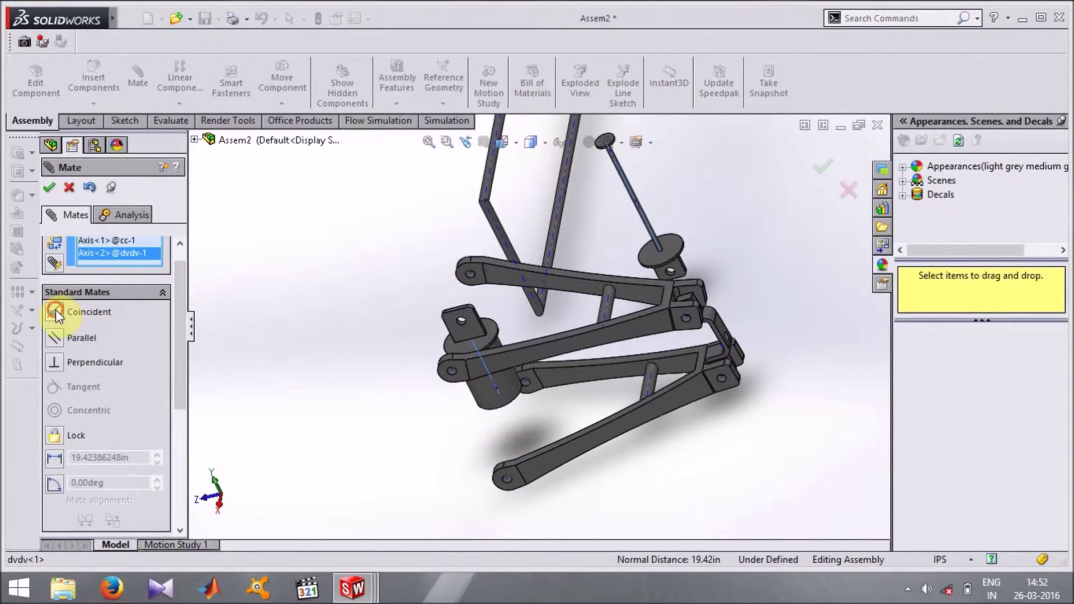
pyautogui.click(55, 312)
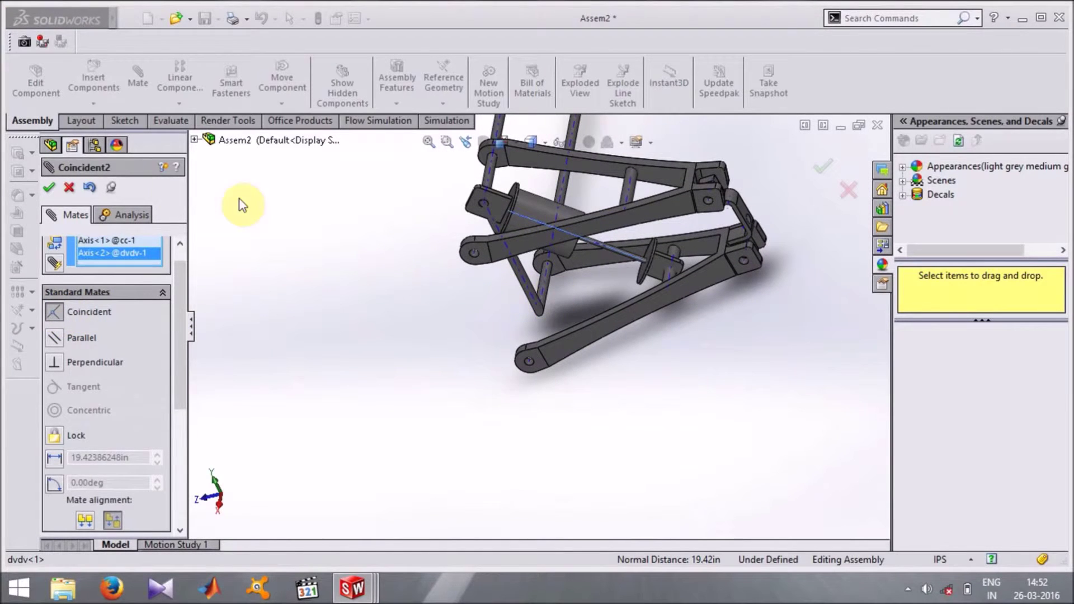
pyautogui.click(49, 187)
pyautogui.moveTo(612, 275); pyautogui.dragTo(562, 227)
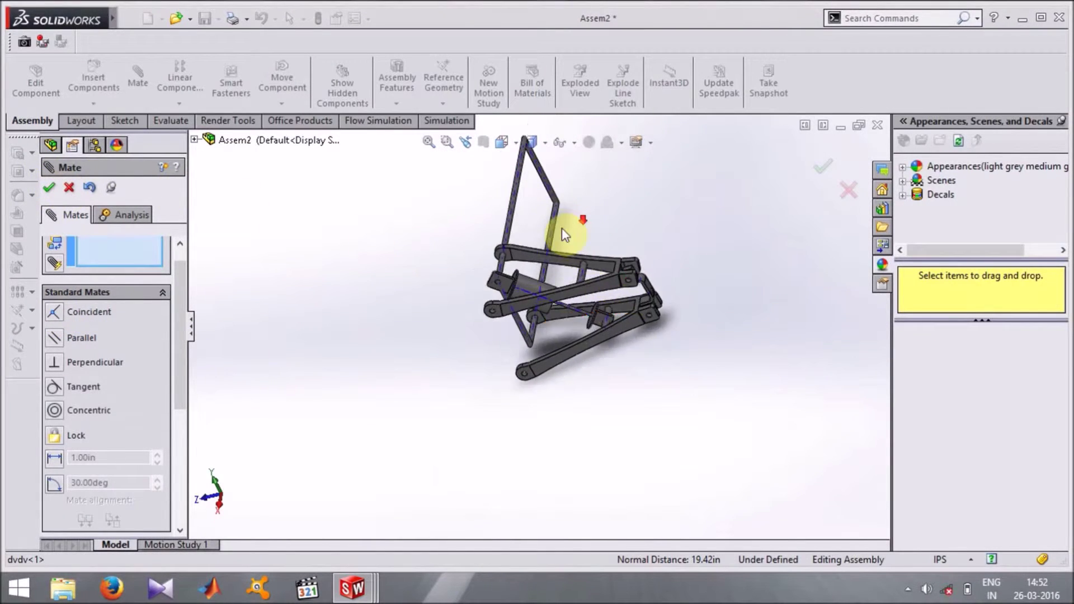
# - Add a 10 in distance mate between the nnn frame's top face and Part6's axis
pyautogui.scroll(-3, 384, 358)
pyautogui.moveTo(472, 323); pyautogui.dragTo(420, 450, button='middle')
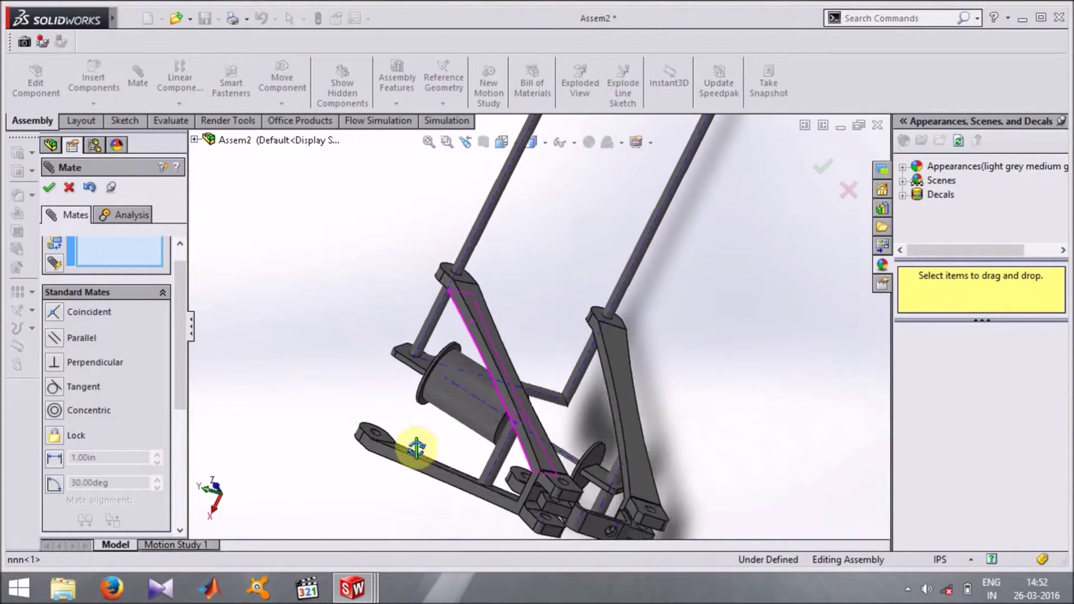
pyautogui.scroll(-5, 385, 330)
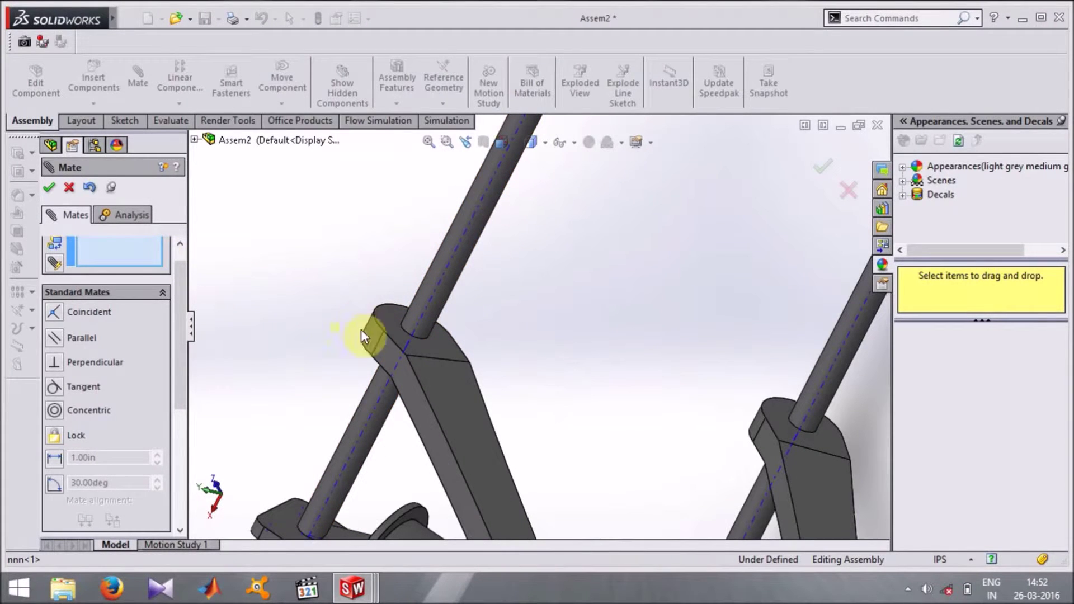
pyautogui.click(422, 346)
pyautogui.scroll(5, 454, 335)
pyautogui.scroll(-5, 592, 211)
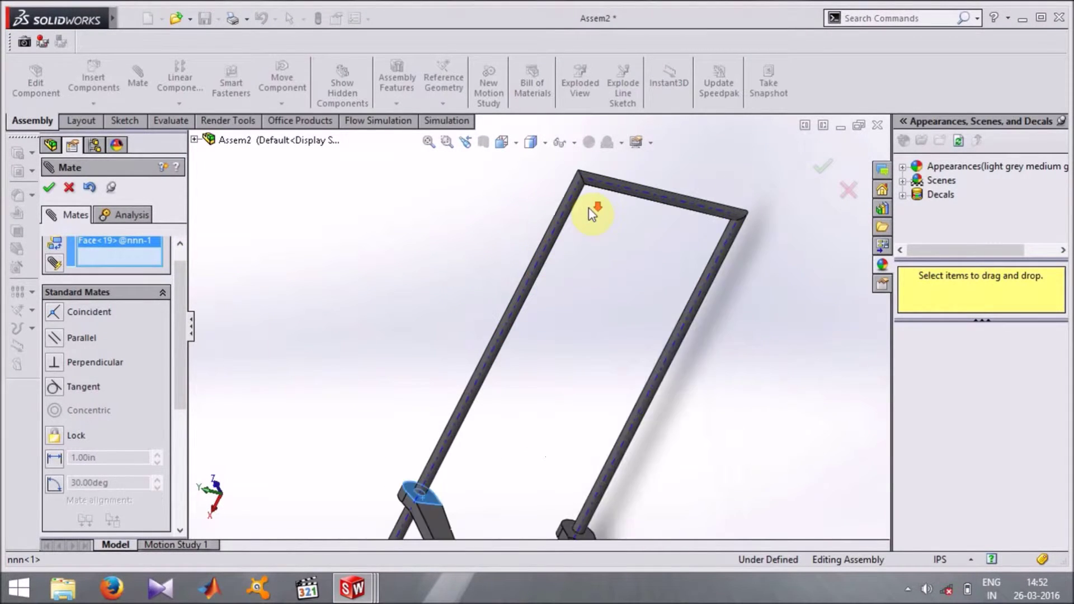
pyautogui.click(612, 188)
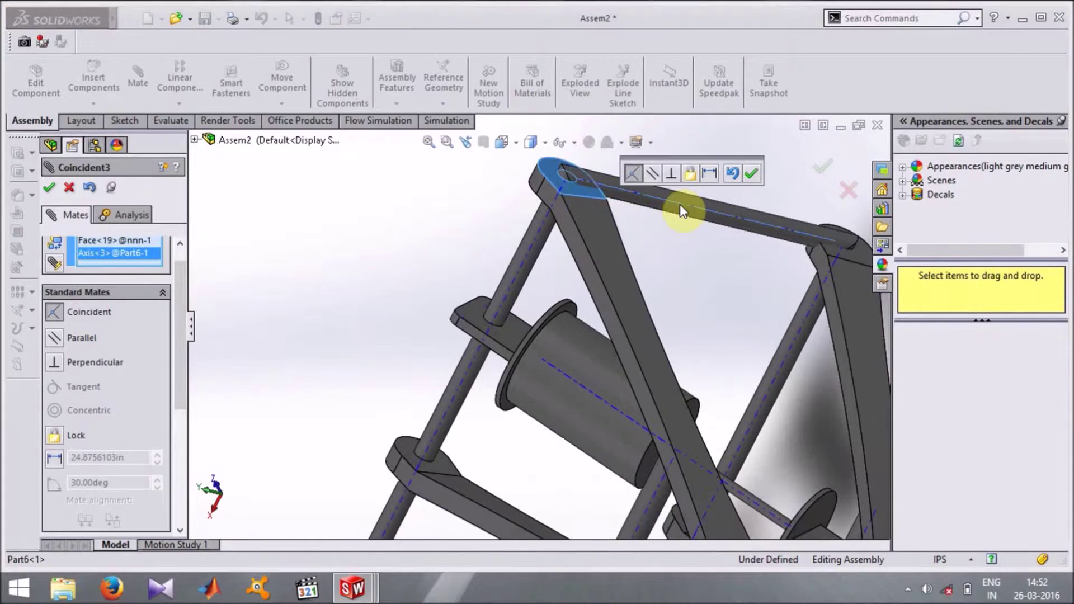
pyautogui.click(709, 173)
pyautogui.scroll(3, 659, 288)
pyautogui.scroll(3, 655, 297)
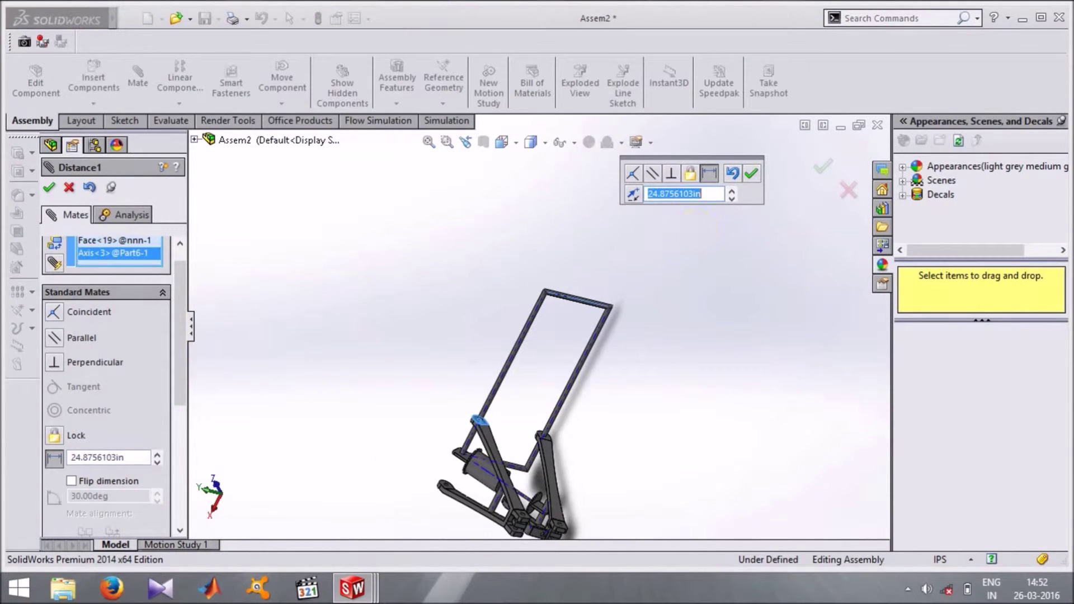
pyautogui.write('10')
pyautogui.press('Return')
pyautogui.moveTo(670, 316)
pyautogui.mouseDown(button='middle')
pyautogui.moveTo(696, 259)
pyautogui.moveTo(752, 205)
pyautogui.mouseUp(button='middle')
pyautogui.click(752, 173)
# - Finish mating and drag the lower nnn link to flex the linkage
pyautogui.moveTo(652, 427); pyautogui.dragTo(690, 336, button='middle')
pyautogui.scroll(-3, 550, 427)
pyautogui.scroll(-2, 549, 426)
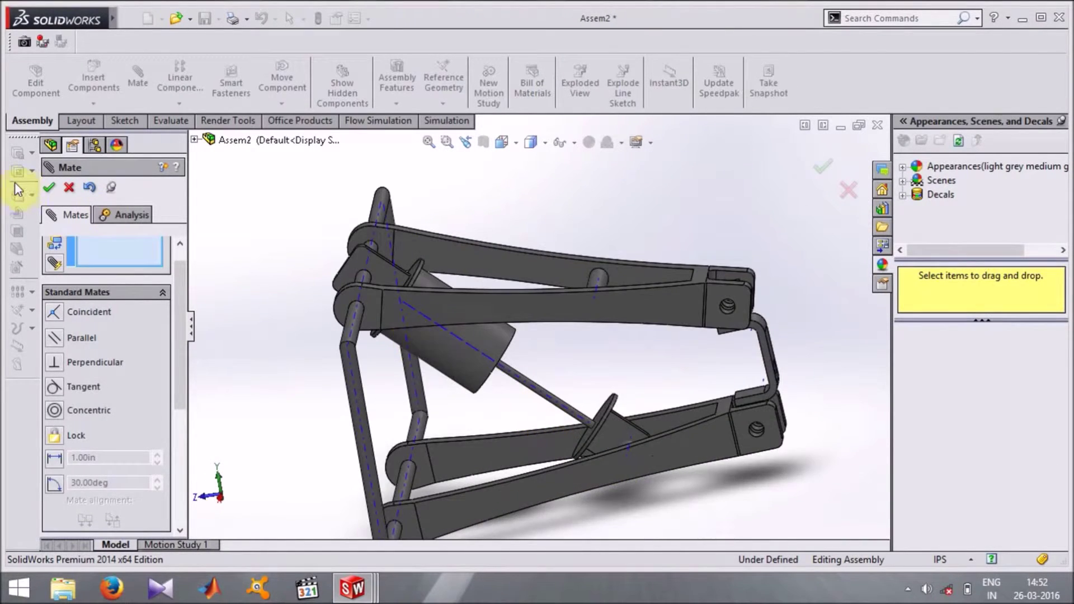
pyautogui.click(50, 193)
pyautogui.moveTo(468, 456)
pyautogui.mouseDown()
pyautogui.moveTo(444, 427)
pyautogui.moveTo(364, 432)
pyautogui.moveTo(479, 448)
pyautogui.mouseUp()
# - Set Motion Study 1's study type to Motion Analysis
pyautogui.click(272, 495)
pyautogui.click(202, 547)
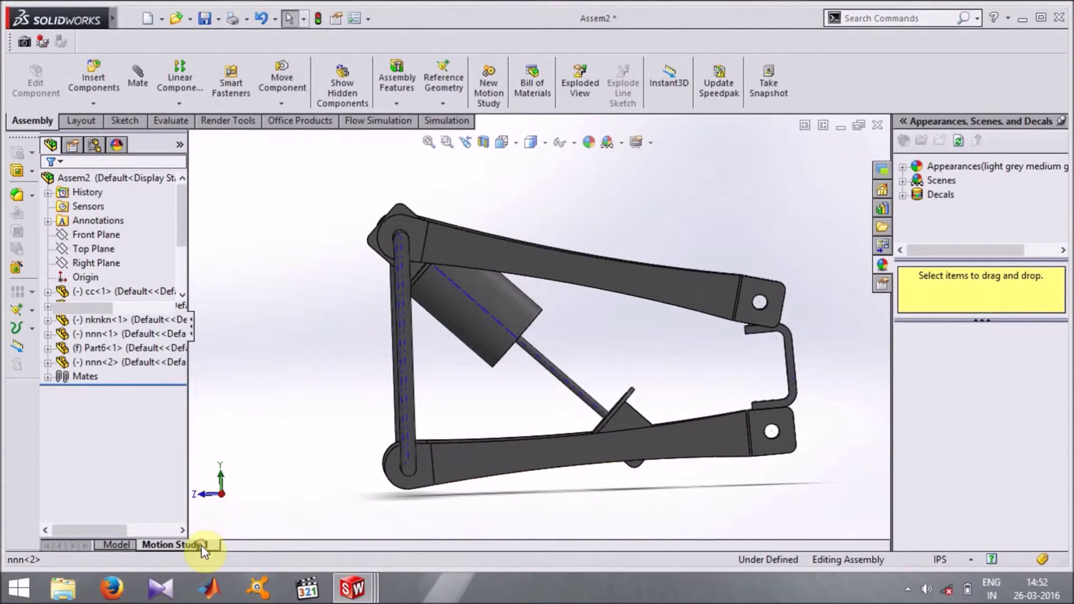
pyautogui.click(98, 328)
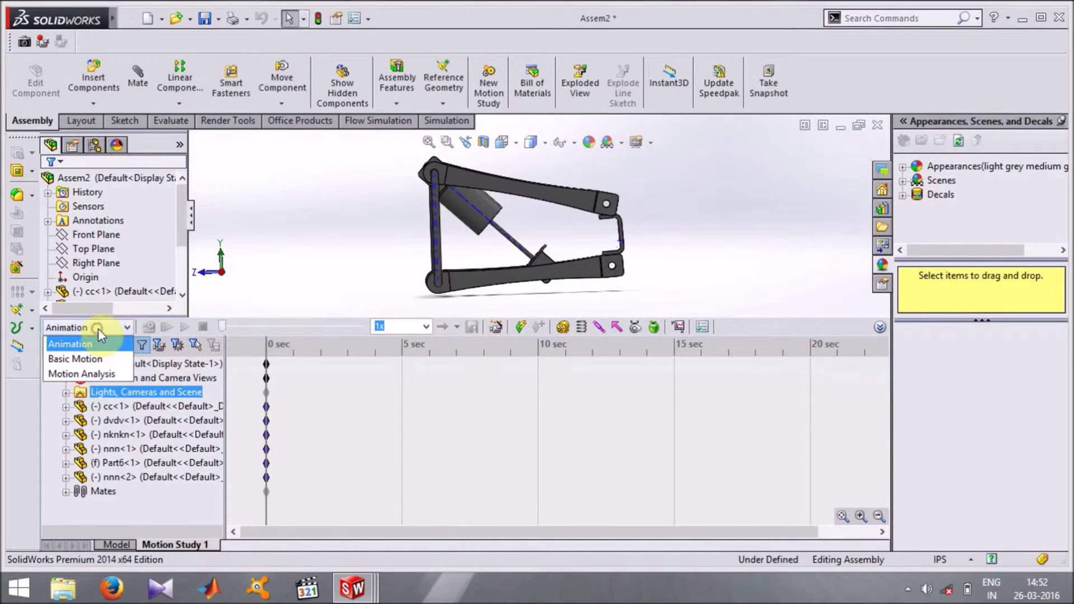
pyautogui.click(100, 377)
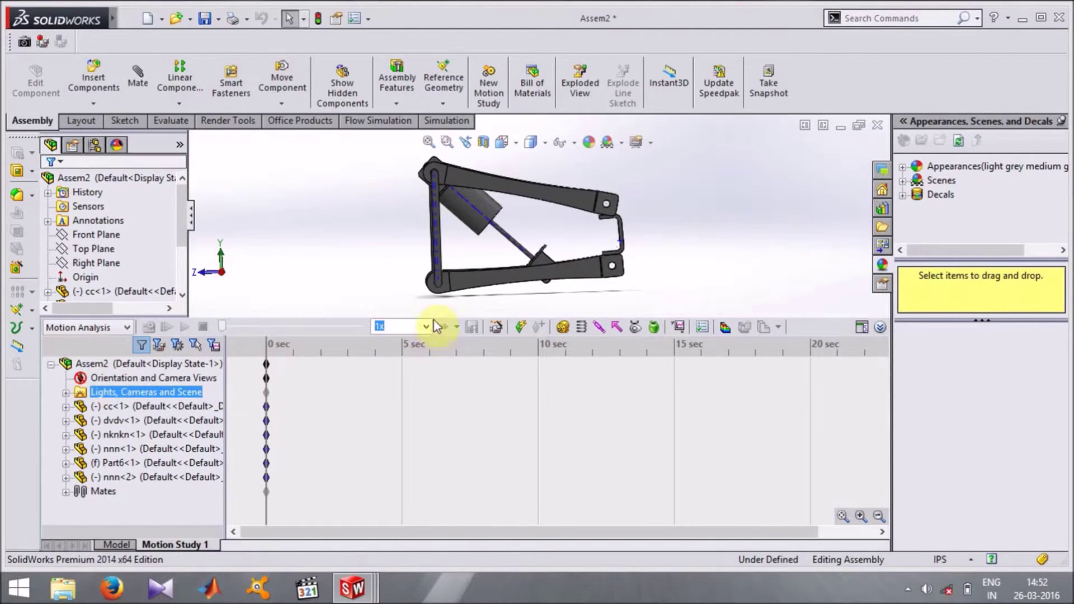
# - Add a linear spring between the dvdv cylinder end face and the cc rod face
pyautogui.click(581, 328)
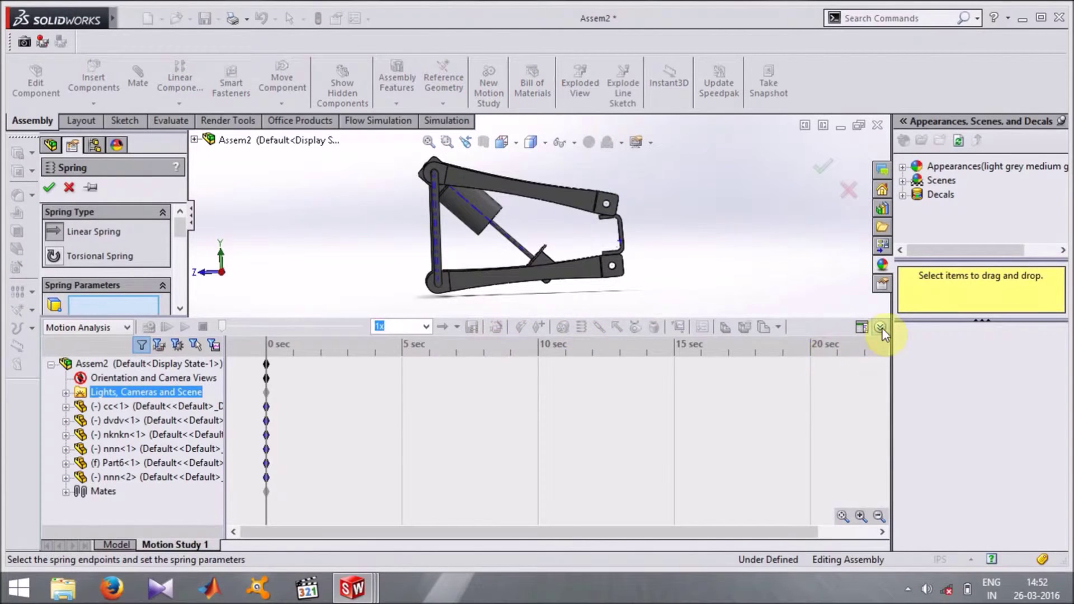
pyautogui.click(881, 328)
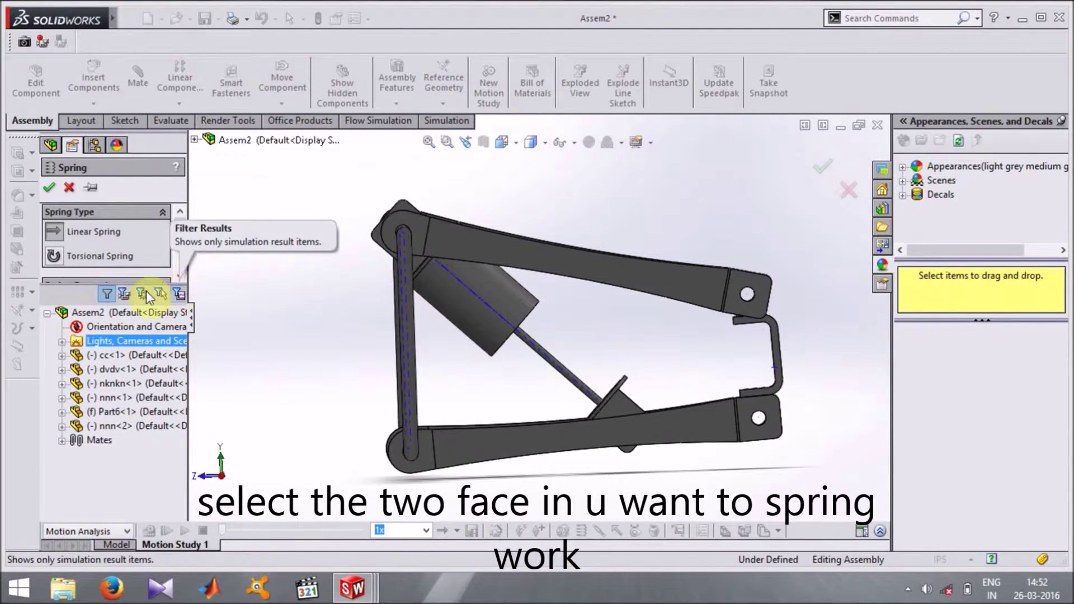
pyautogui.moveTo(147, 282); pyautogui.dragTo(146, 529)
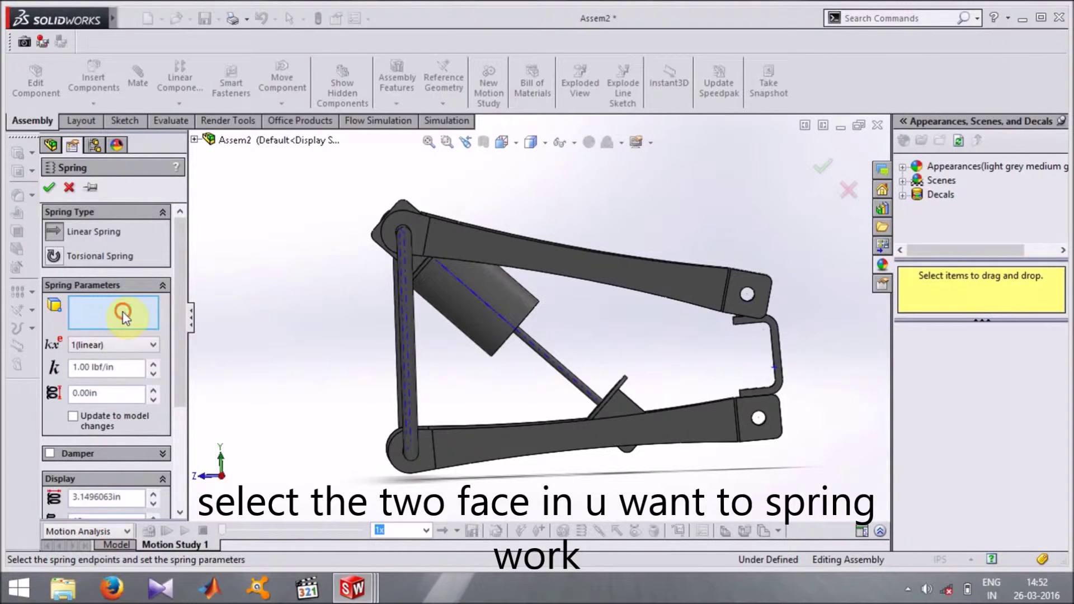
pyautogui.scroll(-2, 593, 355)
pyautogui.scroll(-3, 574, 323)
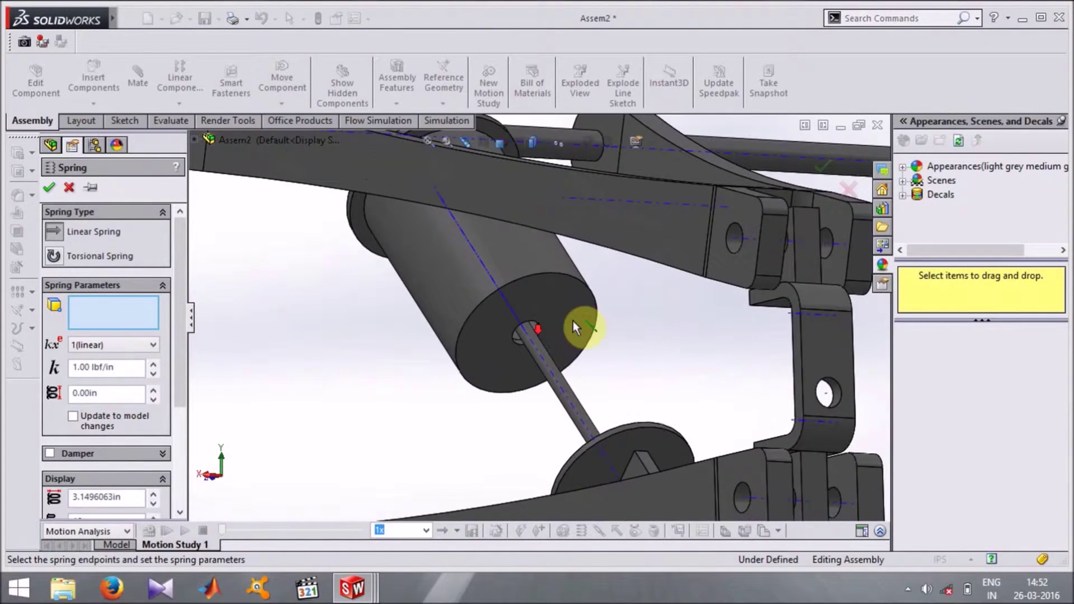
pyautogui.click(576, 330)
pyautogui.scroll(-3, 610, 375)
pyautogui.moveTo(641, 421)
pyautogui.mouseDown(button='middle')
pyautogui.moveTo(664, 447)
pyautogui.moveTo(636, 413)
pyautogui.mouseUp(button='middle')
pyautogui.click(696, 484)
pyautogui.scroll(2, 695, 485)
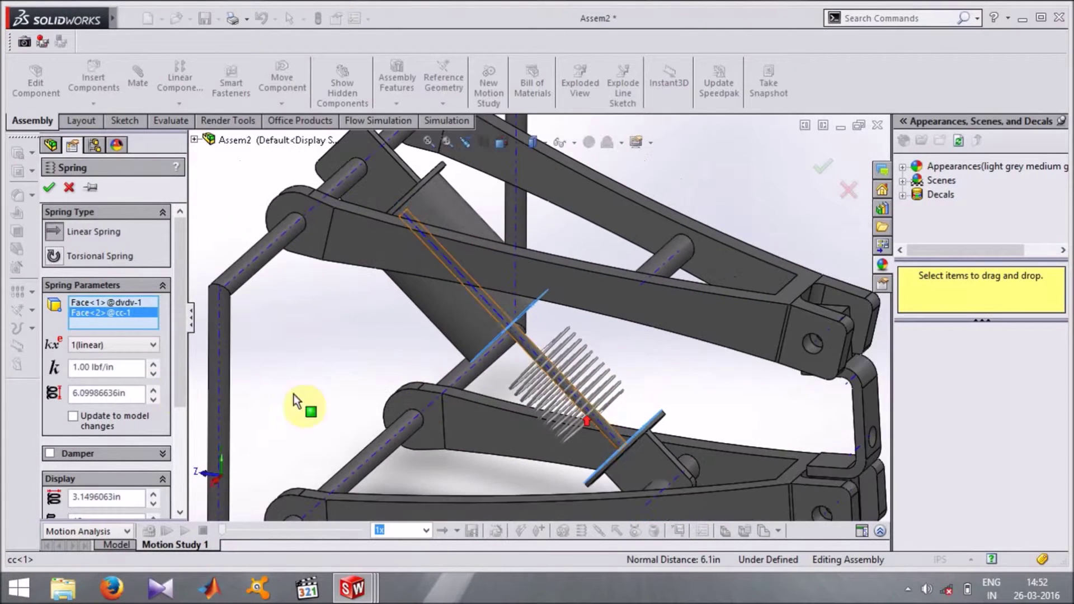
pyautogui.click(49, 188)
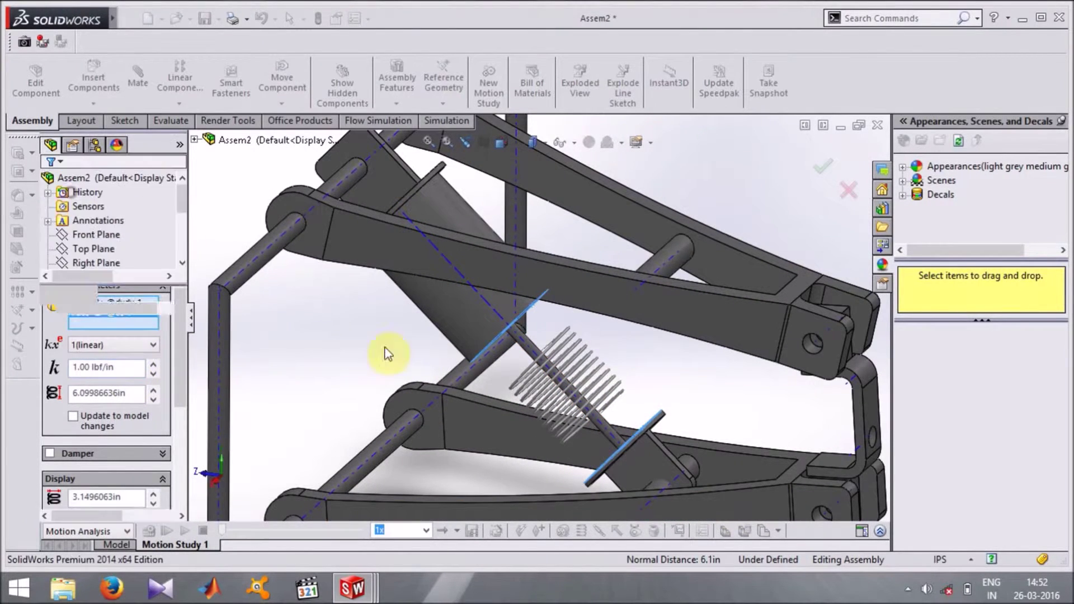
# - Switch units to MMGS and redefine the cylinder-to-rod spring at 500 N/mm stiffness
pyautogui.click(959, 559)
pyautogui.click(946, 506)
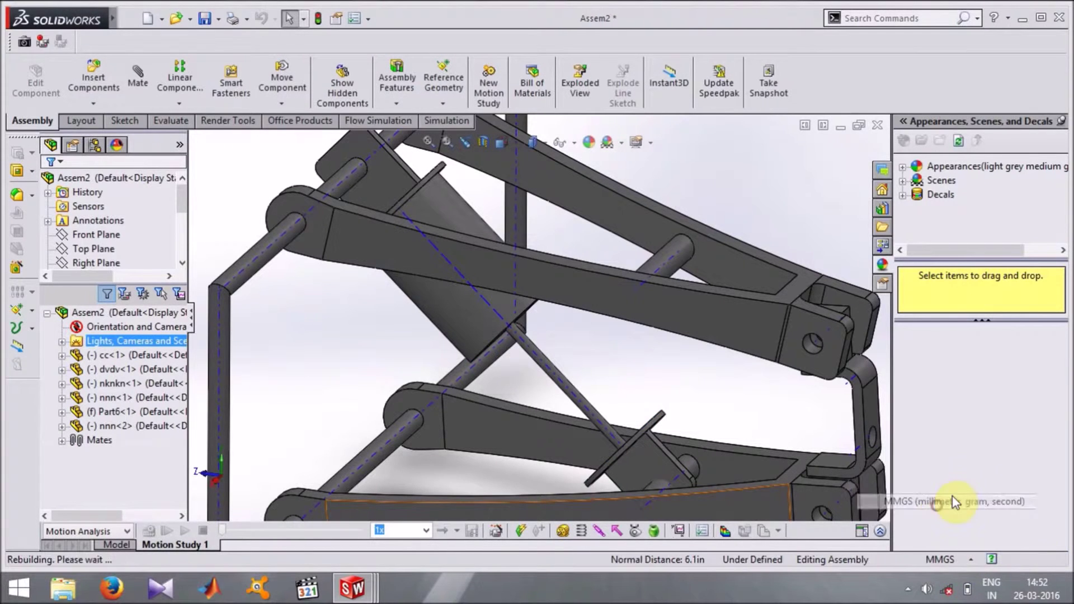
pyautogui.click(581, 532)
pyautogui.moveTo(511, 355); pyautogui.dragTo(491, 319, button='middle')
pyautogui.click(381, 200)
pyautogui.moveTo(382, 201)
pyautogui.mouseDown(button='middle')
pyautogui.moveTo(456, 384)
pyautogui.moveTo(463, 275)
pyautogui.moveTo(291, 341)
pyautogui.mouseUp(button='middle')
pyautogui.click(463, 274)
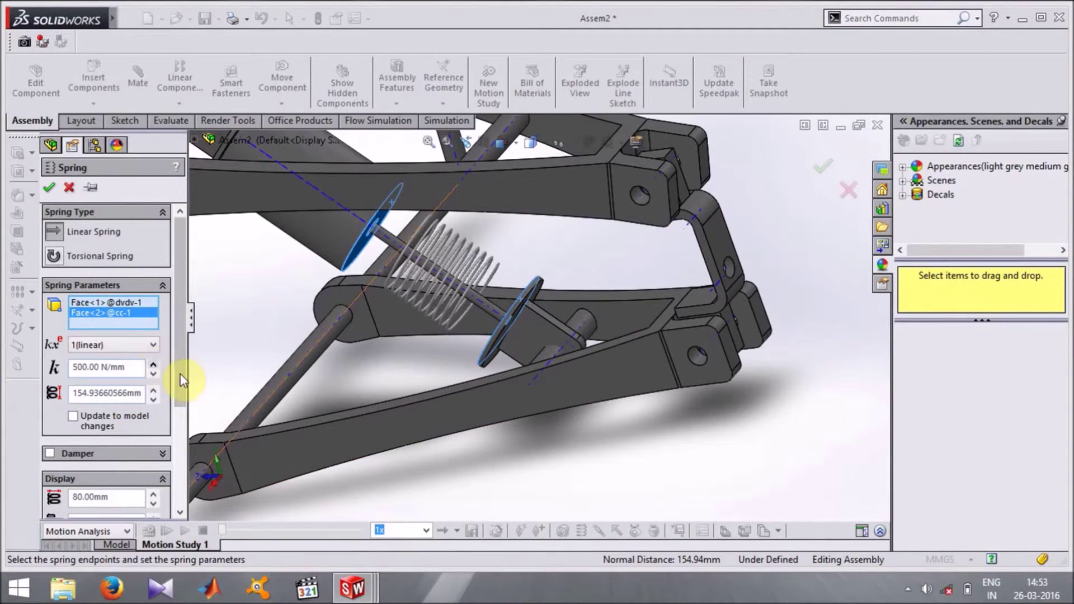
pyautogui.moveTo(179, 368); pyautogui.dragTo(179, 381)
# - Keep 154.9366 mm free length, 80 mm diameter, 10 coils, 2.50 mm wire; create LinearSpring1
pyautogui.click(151, 367)
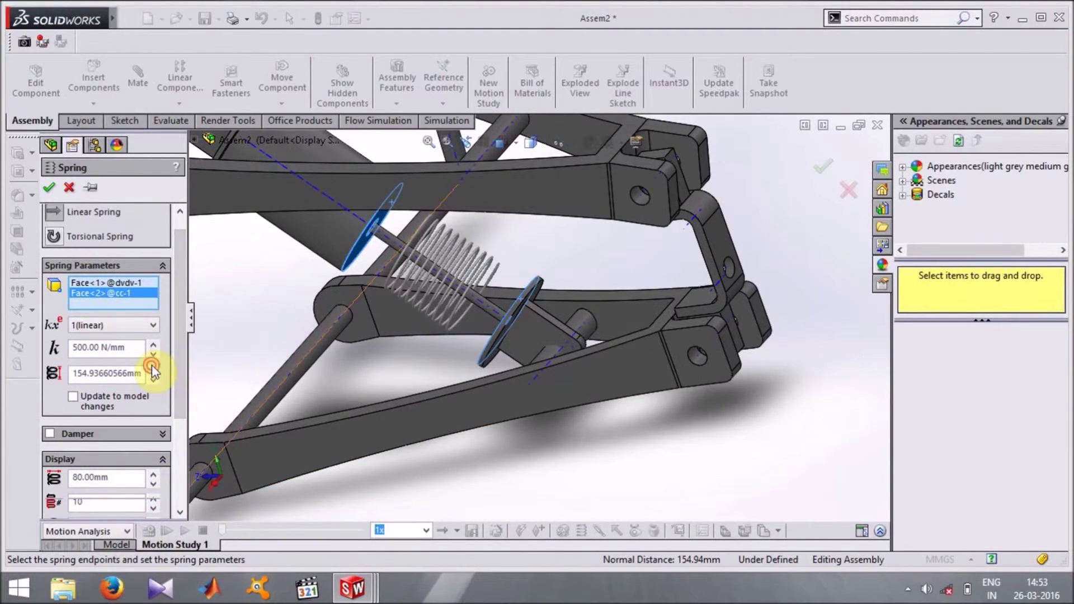
pyautogui.click(152, 372)
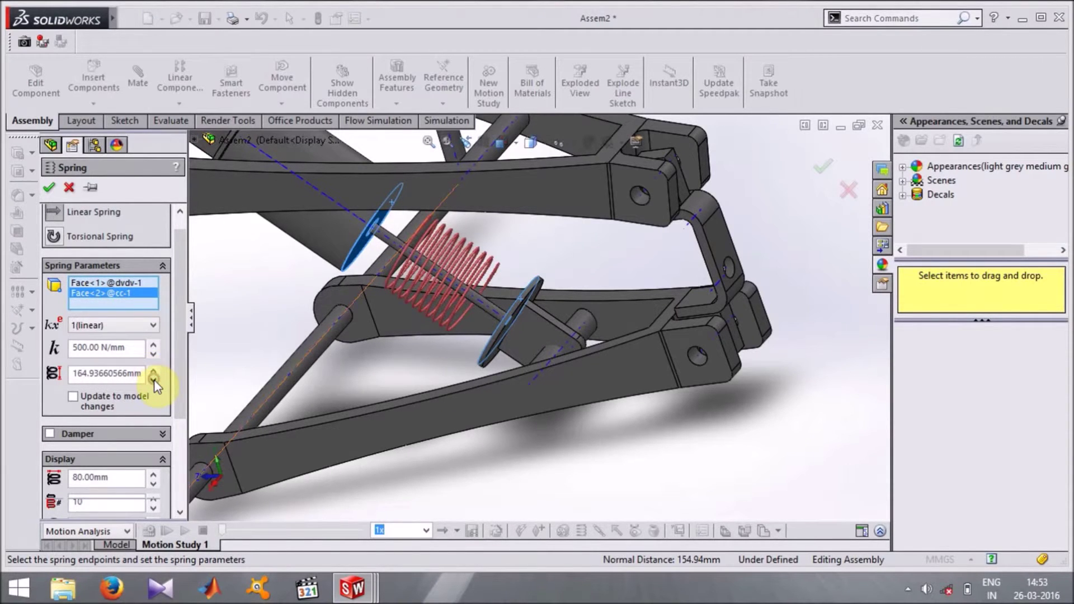
pyautogui.click(153, 380)
pyautogui.scroll(3, 330, 488)
pyautogui.moveTo(412, 463); pyautogui.dragTo(418, 427, button='middle')
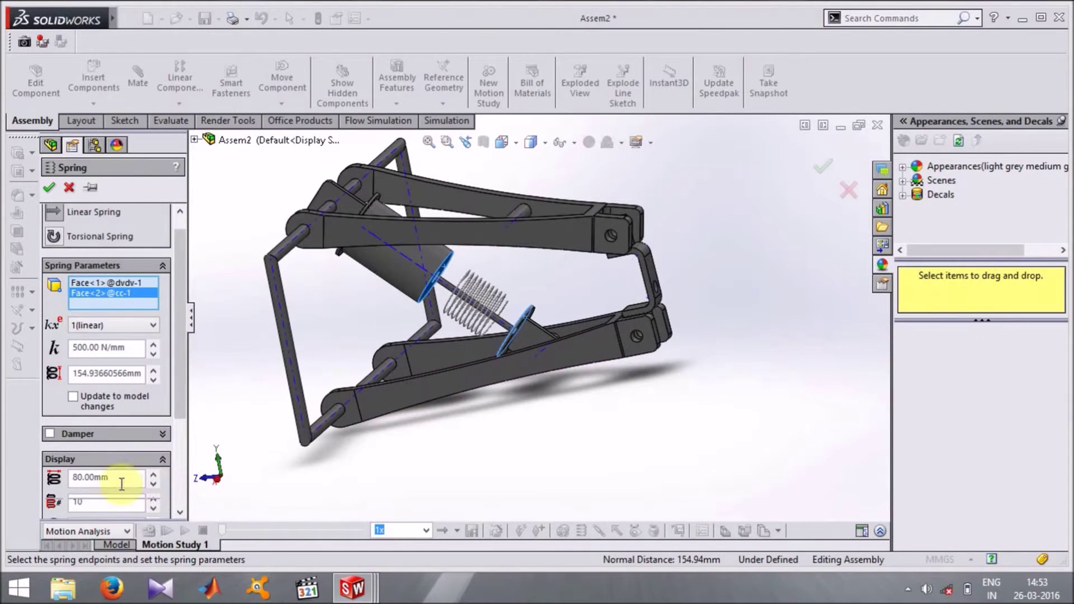
pyautogui.moveTo(184, 388); pyautogui.dragTo(166, 496)
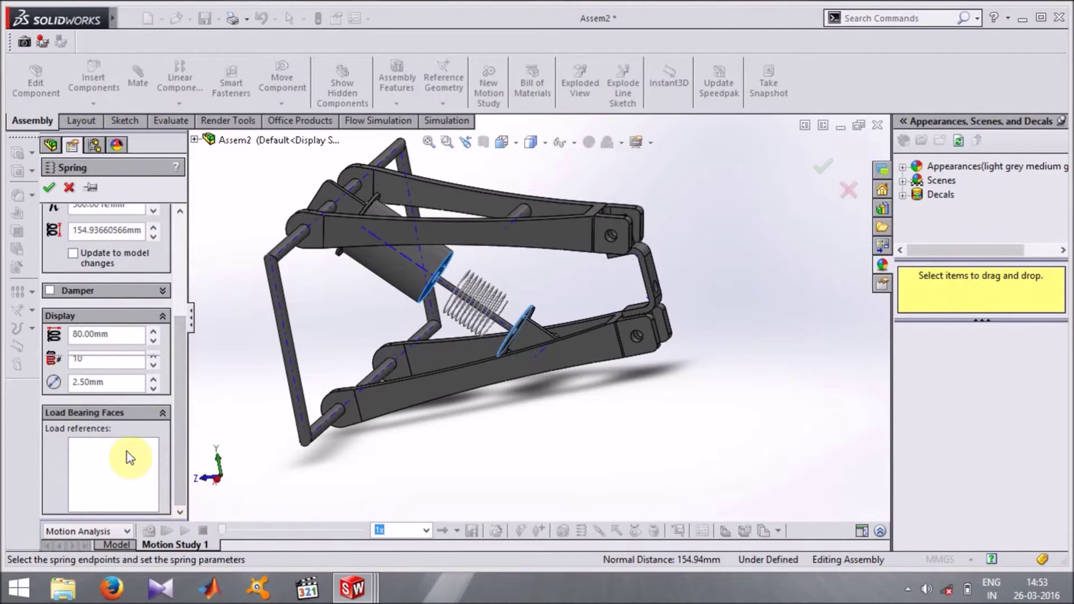
pyautogui.click(49, 191)
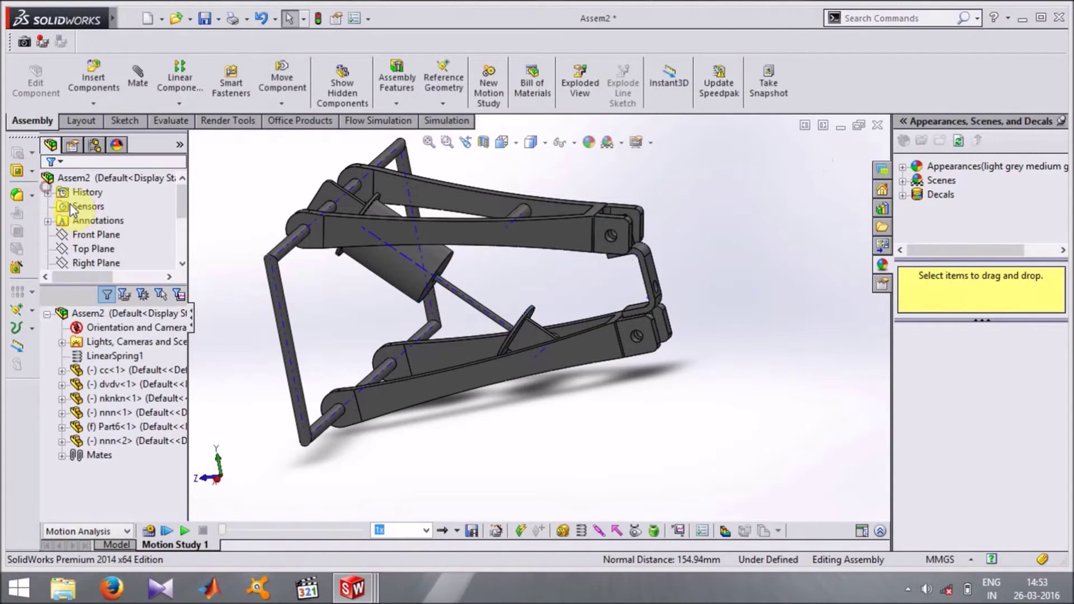
# - Start a force on the upright's hole face, directed along the rod's axis
pyautogui.click(618, 532)
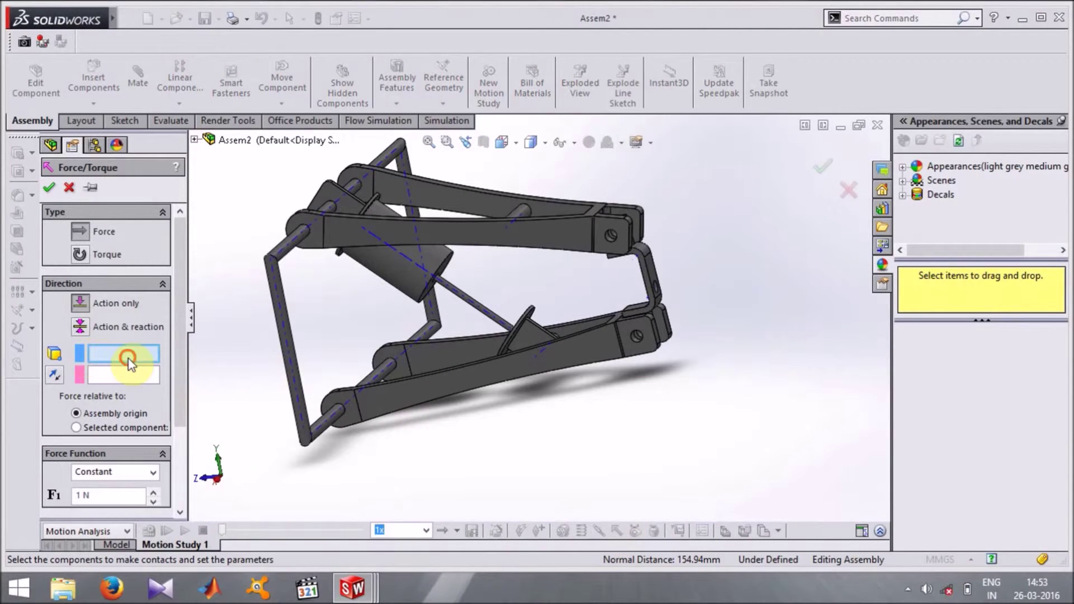
pyautogui.moveTo(666, 283); pyautogui.dragTo(646, 289, button='middle')
pyautogui.scroll(-3, 646, 285)
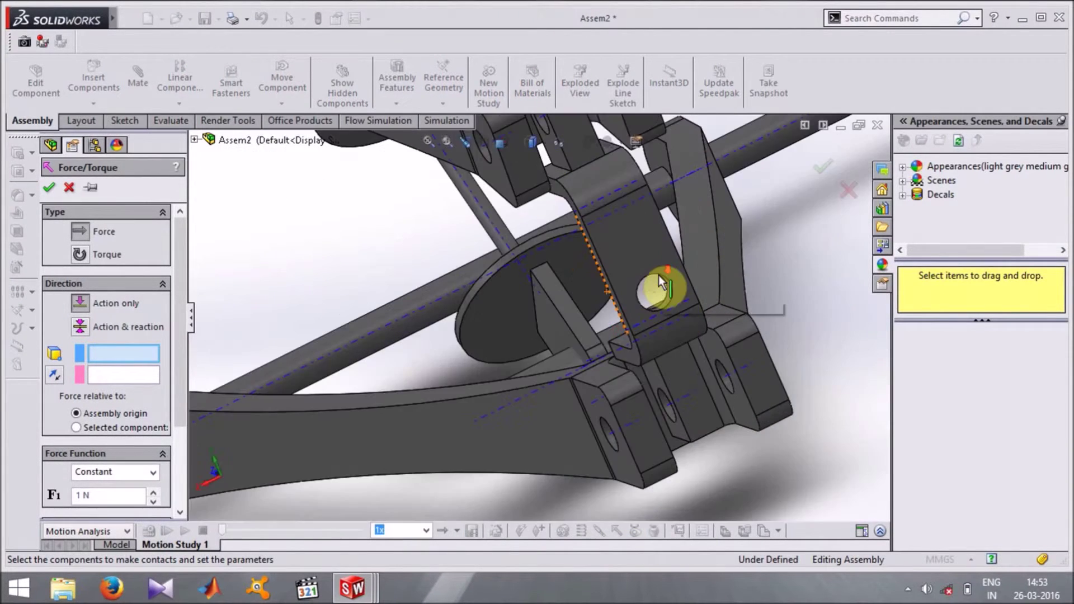
pyautogui.scroll(-3, 657, 279)
pyautogui.scroll(-3, 638, 283)
pyautogui.click(636, 283)
pyautogui.scroll(5, 636, 285)
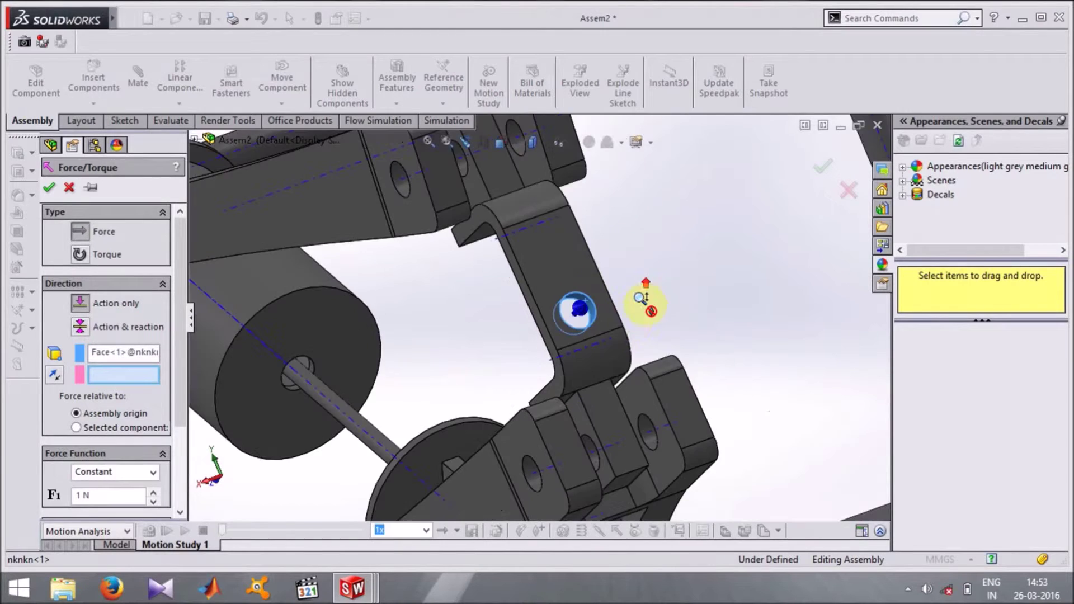
pyautogui.scroll(3, 619, 314)
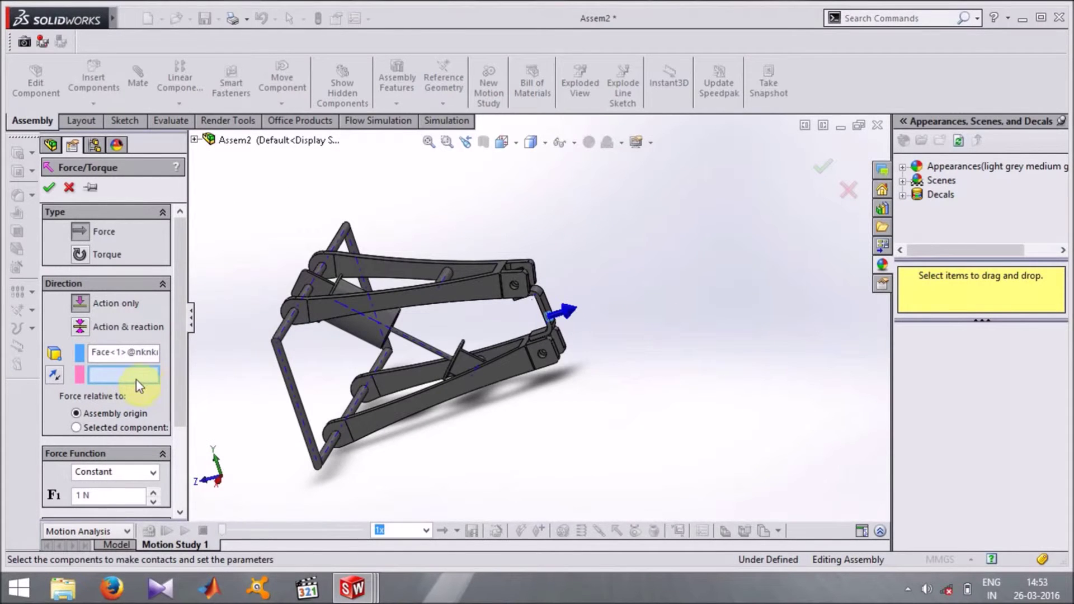
pyautogui.scroll(-3, 371, 401)
pyautogui.scroll(-3, 444, 371)
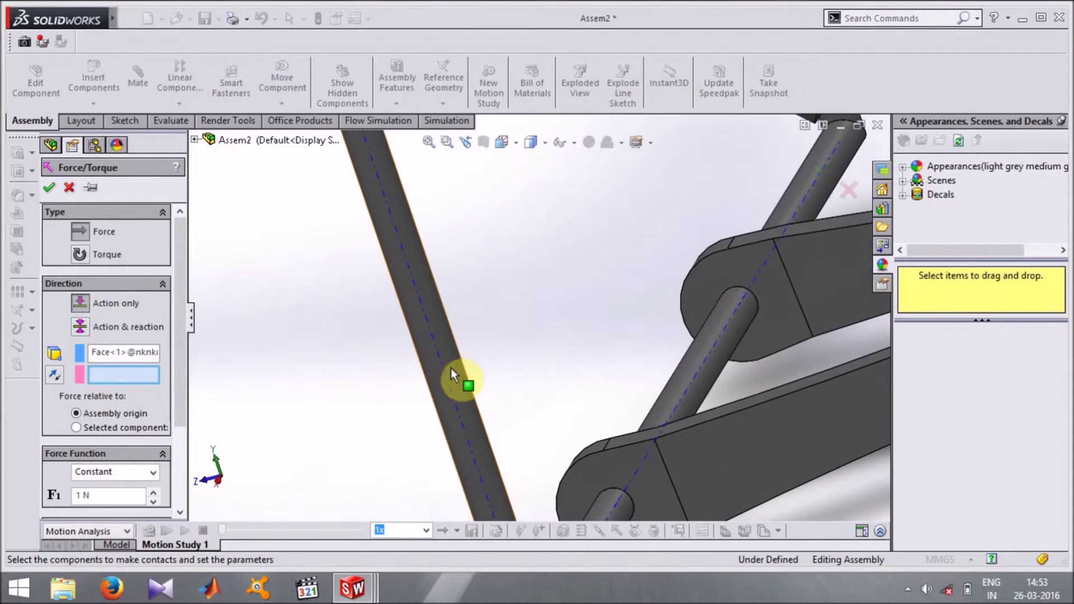
pyautogui.click(447, 375)
pyautogui.scroll(5, 447, 378)
pyautogui.scroll(3, 470, 384)
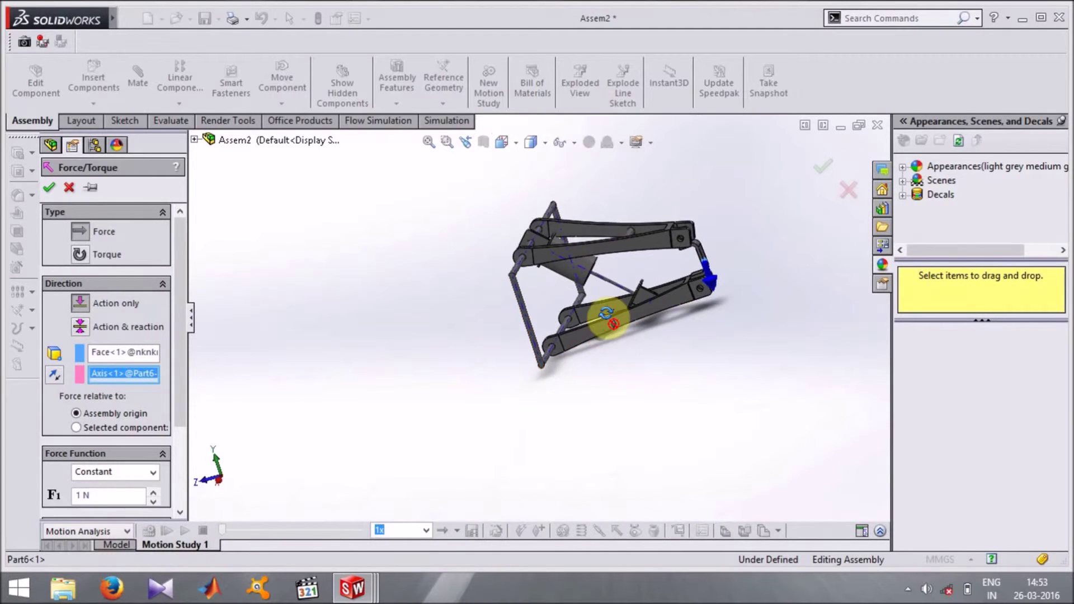
pyautogui.scroll(-3, 619, 293)
pyautogui.scroll(-3, 642, 264)
pyautogui.scroll(-2, 639, 274)
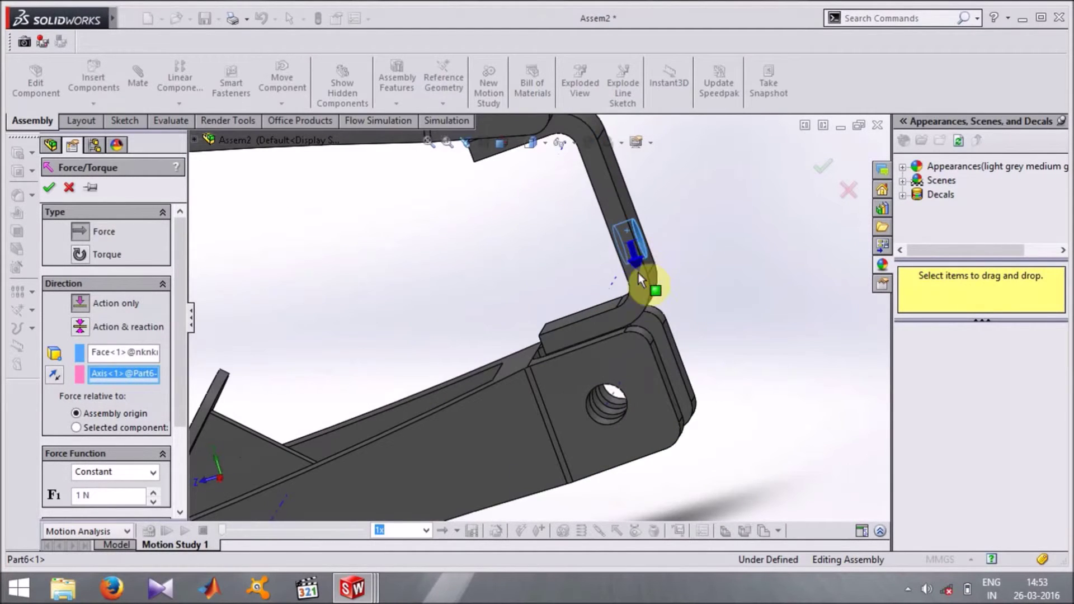
# - Reverse the force to point upward, set it to 2000 N, and create Force1
pyautogui.click(59, 372)
pyautogui.scroll(3, 268, 358)
pyautogui.scroll(5, 283, 352)
pyautogui.moveTo(305, 343)
pyautogui.mouseDown(button='middle')
pyautogui.moveTo(307, 316)
pyautogui.moveTo(271, 314)
pyautogui.moveTo(274, 336)
pyautogui.mouseUp(button='middle')
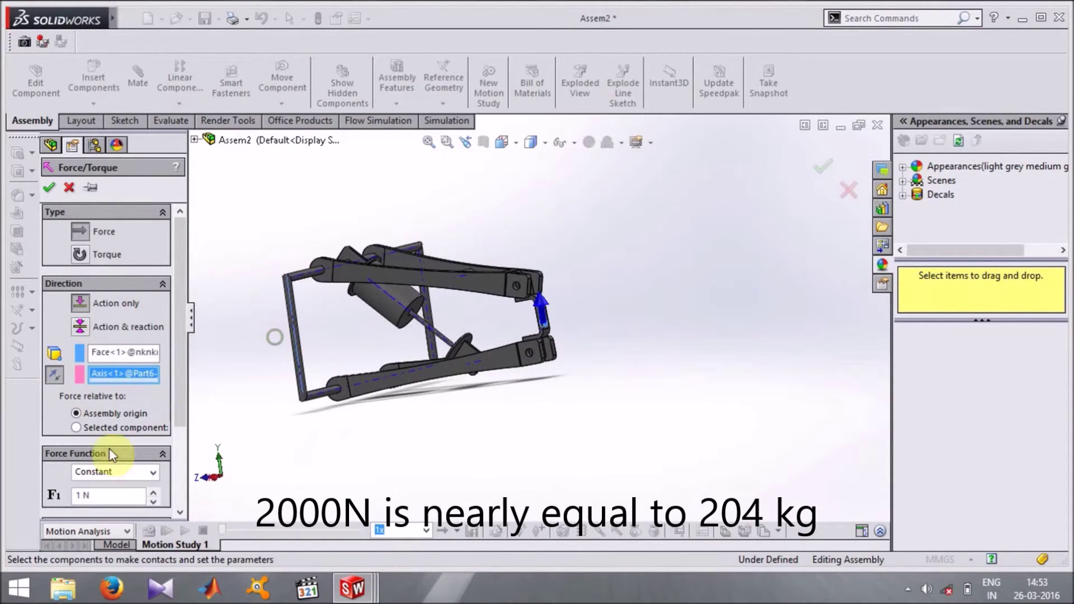
pyautogui.scroll(-2, 179, 401)
pyautogui.doubleClick(108, 438)
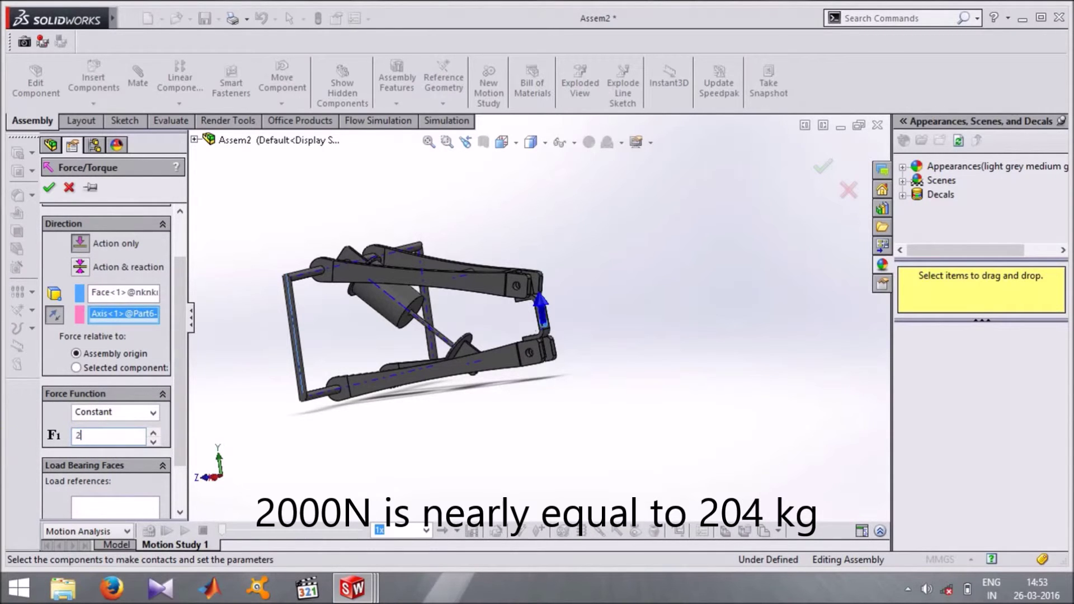
pyautogui.press('Return')
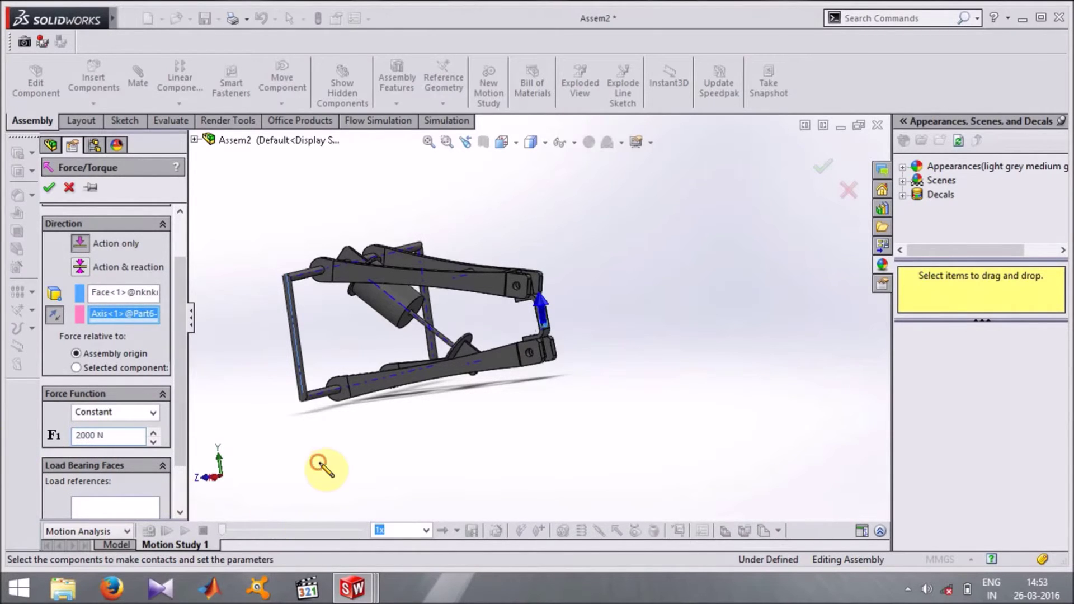
pyautogui.click(49, 188)
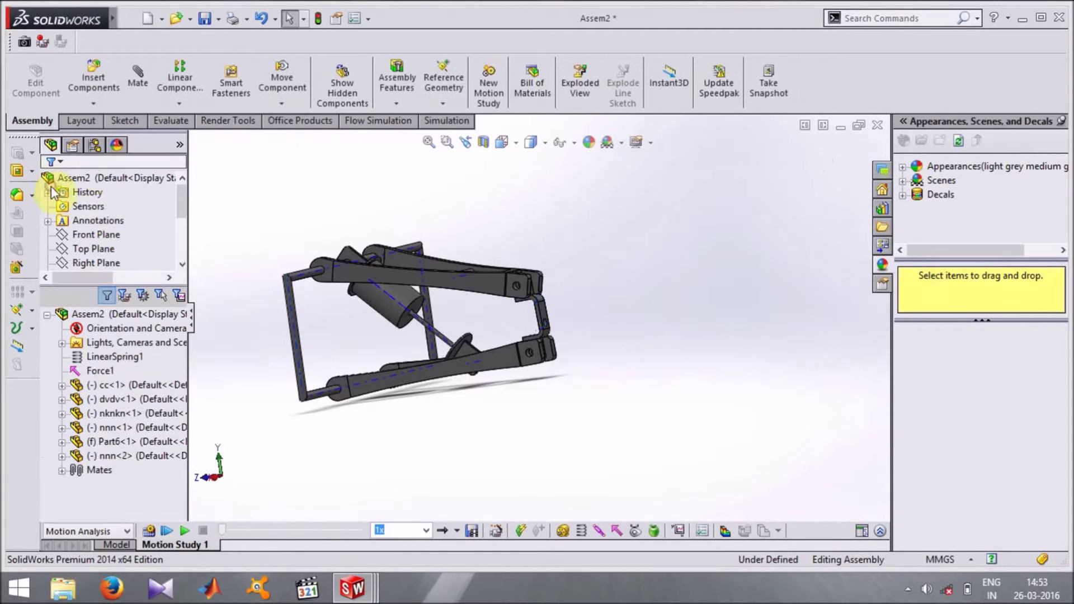
# - Calculate Motion Study 1 to simulate the suspension under the spring and 2000 N force
pyautogui.moveTo(473, 315)
pyautogui.mouseDown(button='middle')
pyautogui.moveTo(505, 312)
pyautogui.moveTo(491, 324)
pyautogui.mouseUp(button='middle')
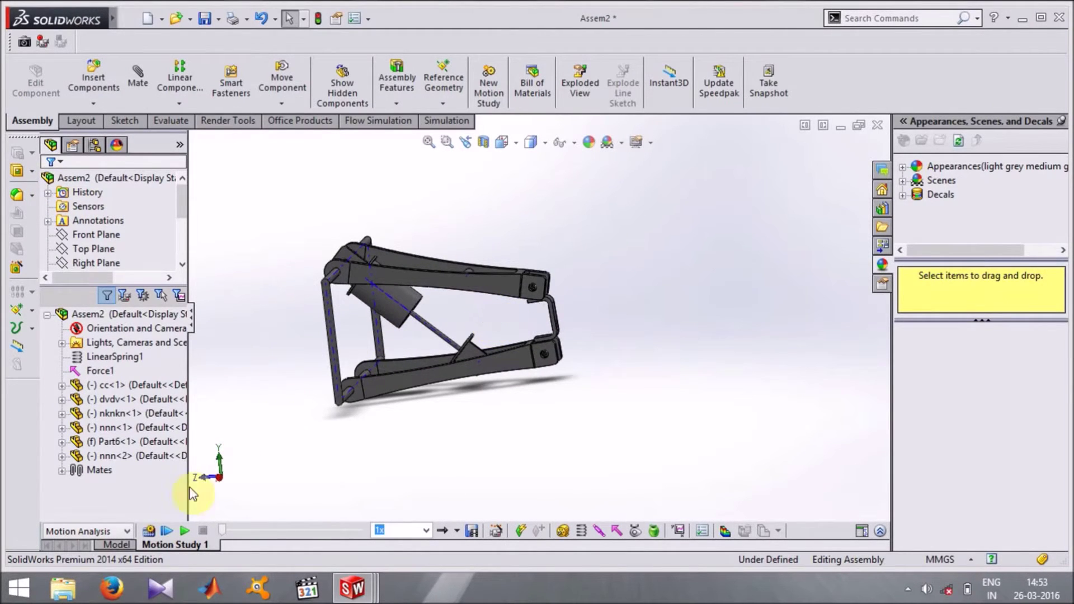
pyautogui.click(149, 531)
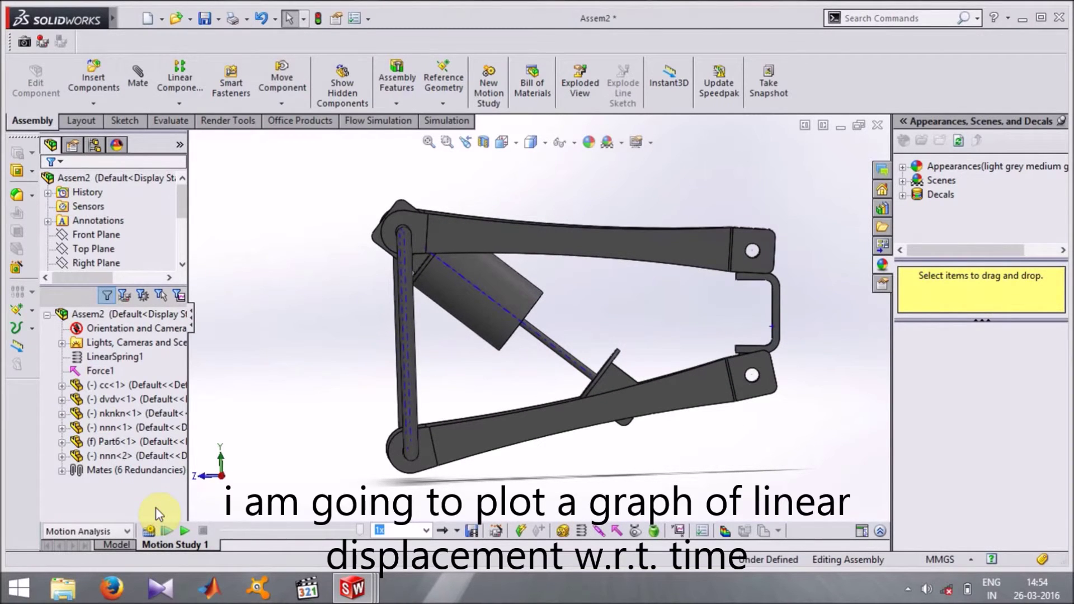
# - Set up a results plot of Displacement/Velocity/Acceleration > Linear Displacement > Magnitude
pyautogui.click(683, 530)
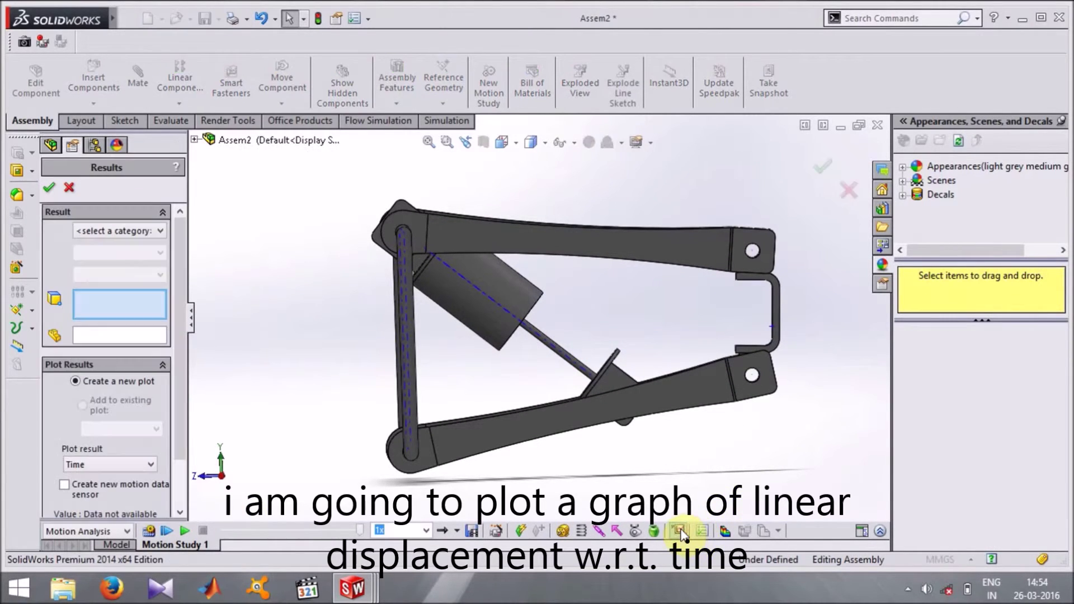
pyautogui.click(105, 231)
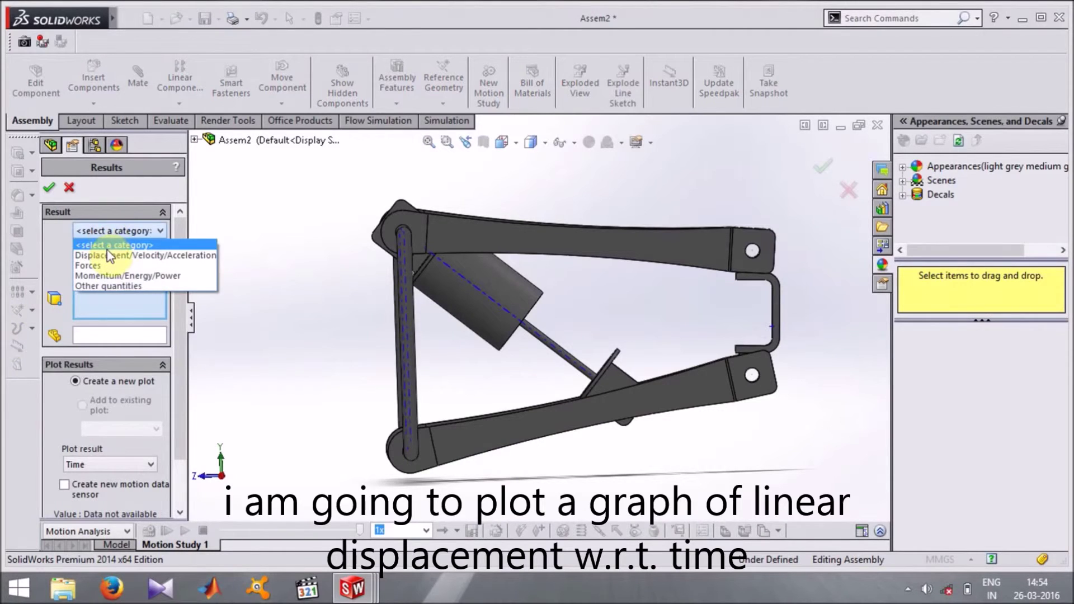
pyautogui.click(108, 257)
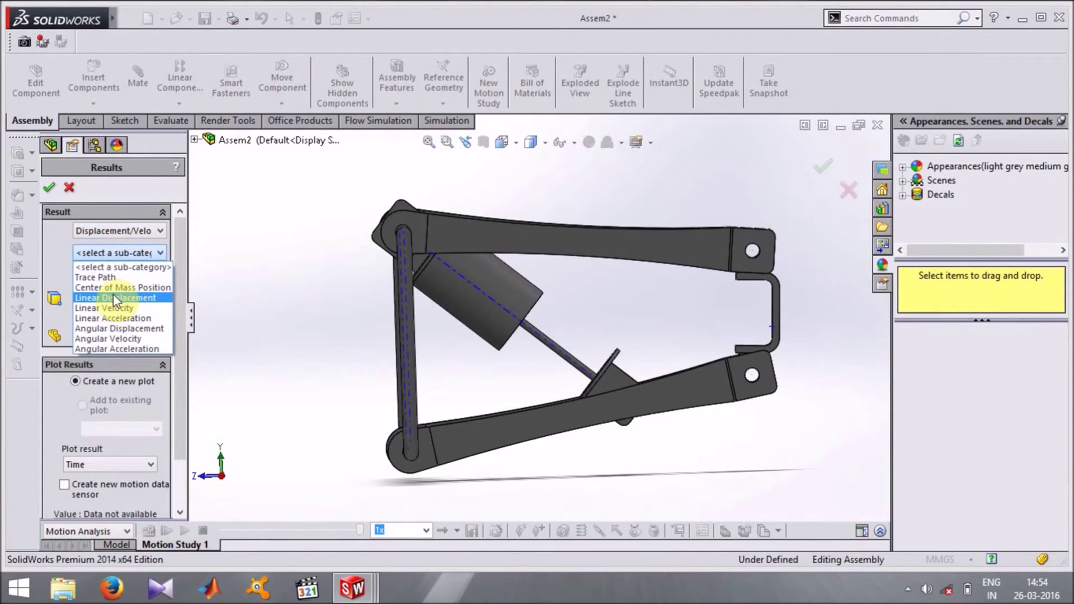
pyautogui.click(113, 297)
pyautogui.click(121, 275)
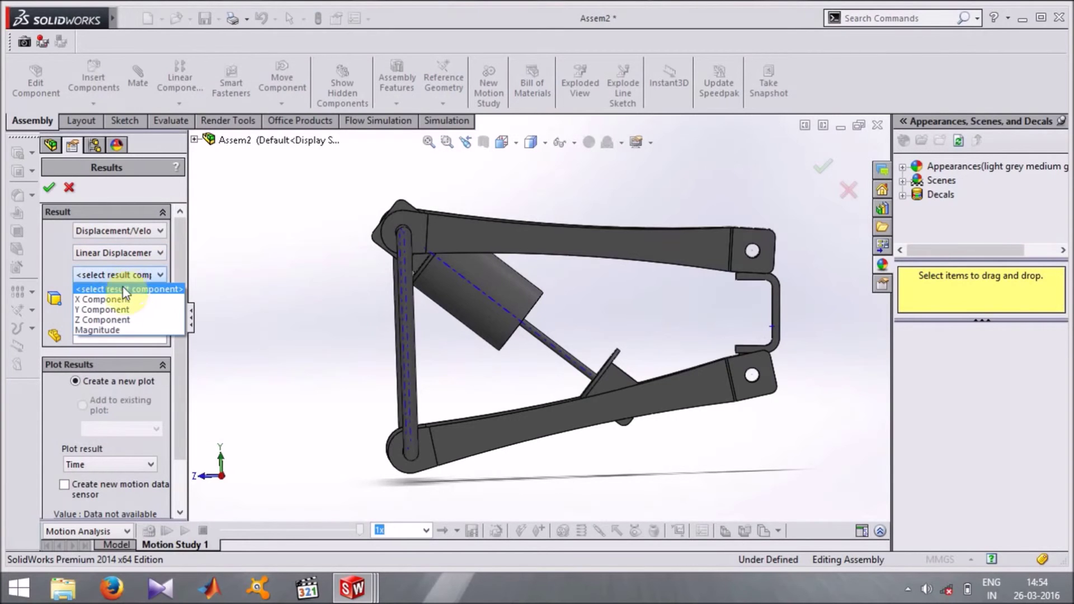
pyautogui.click(122, 330)
# - Pick the two spring disc faces and Part6 as reference, then create Plot1
pyautogui.moveTo(392, 336); pyautogui.dragTo(532, 388, button='middle')
pyautogui.scroll(-5, 546, 312)
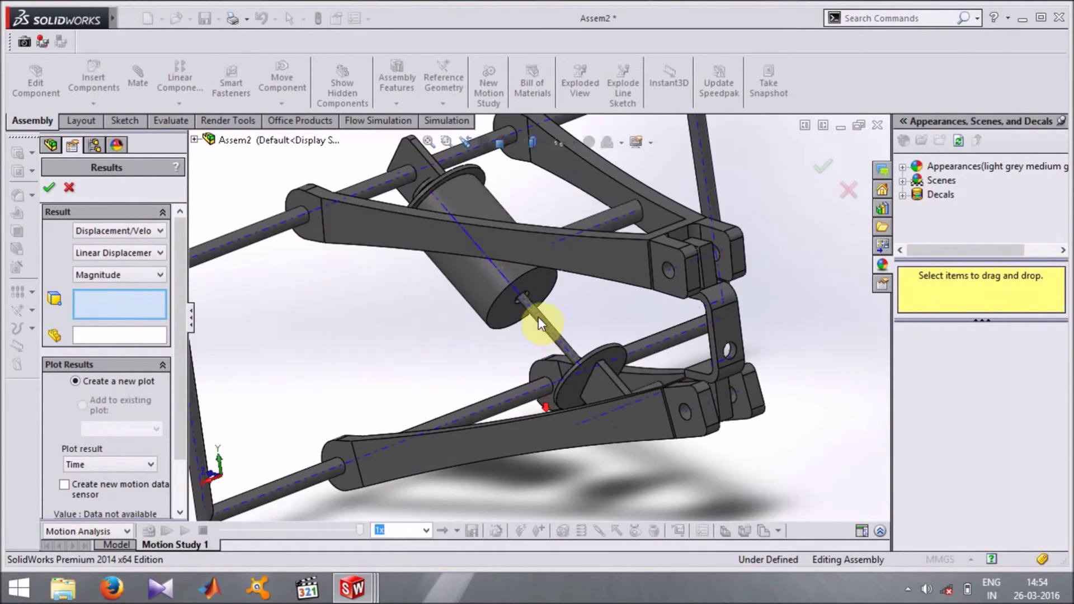
pyautogui.scroll(-5, 542, 260)
pyautogui.click(541, 257)
pyautogui.scroll(5, 580, 317)
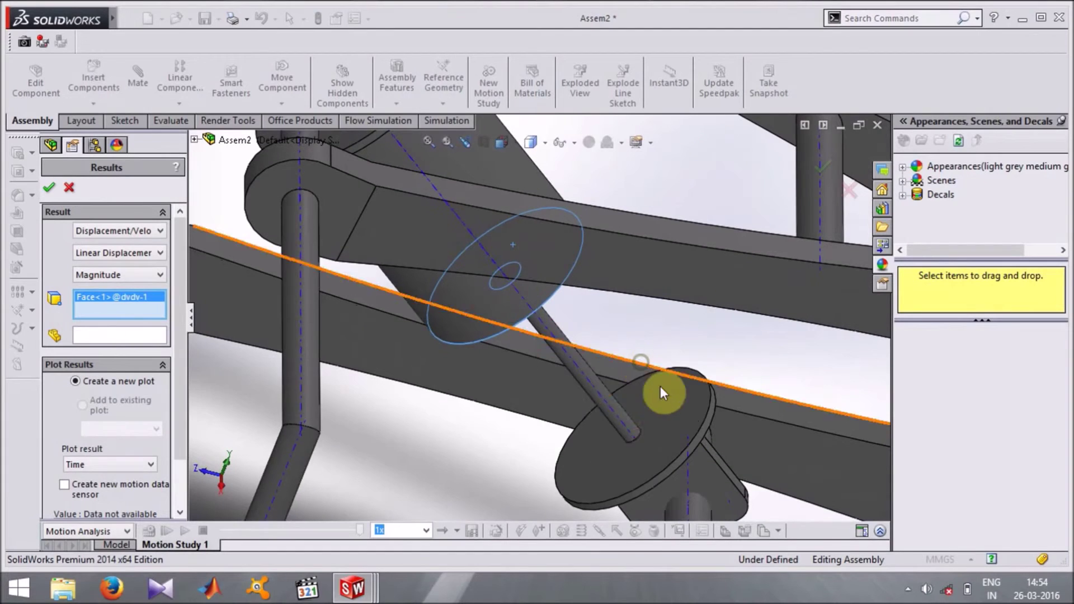
pyautogui.click(678, 410)
pyautogui.scroll(3, 679, 411)
pyautogui.click(134, 336)
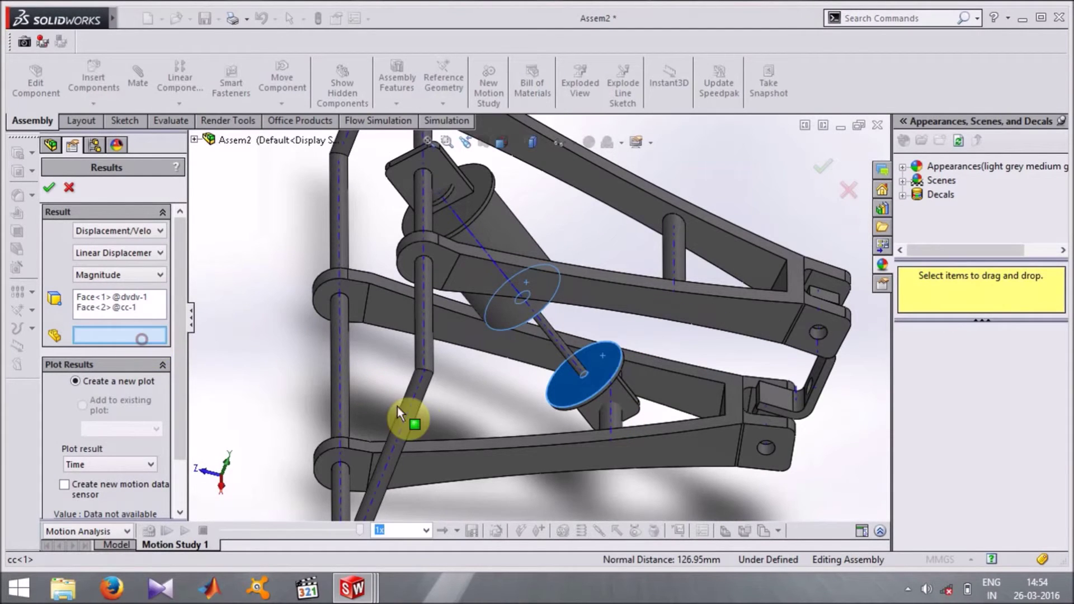
pyautogui.click(415, 411)
pyautogui.scroll(3, 414, 411)
pyautogui.scroll(3, 394, 358)
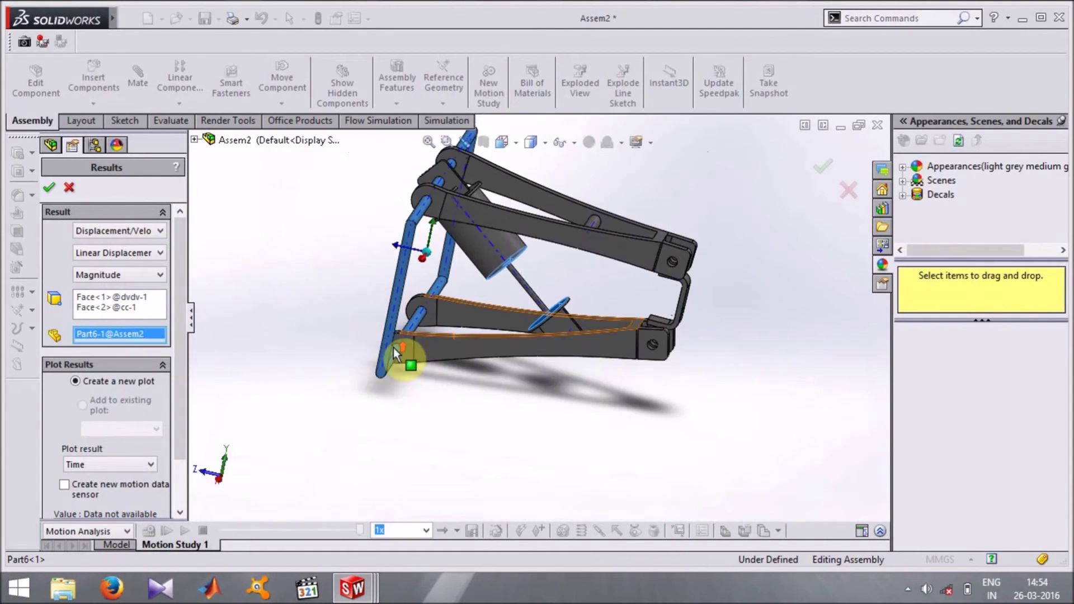
pyautogui.click(49, 188)
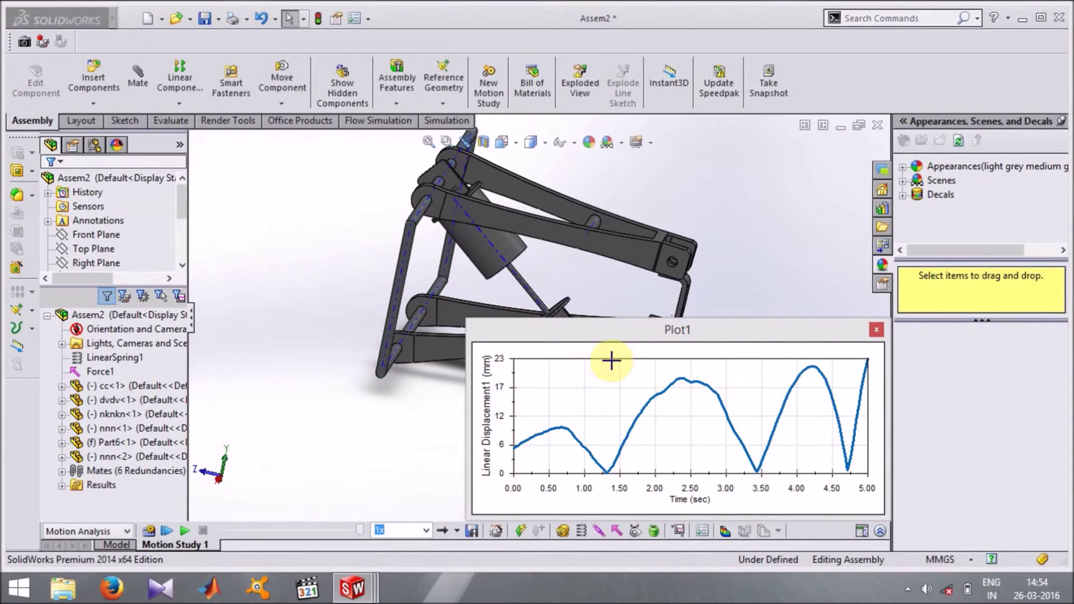
# - Enlarge the Plot1 window to inspect the displacement graph, then close it
pyautogui.moveTo(708, 316); pyautogui.dragTo(704, 178)
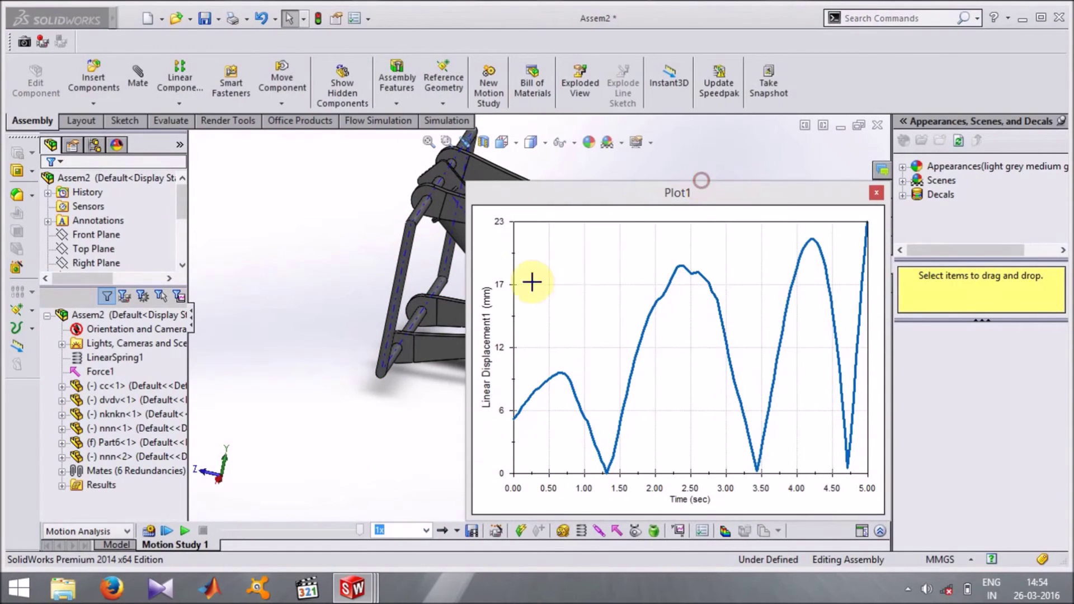
pyautogui.moveTo(468, 286); pyautogui.dragTo(179, 283)
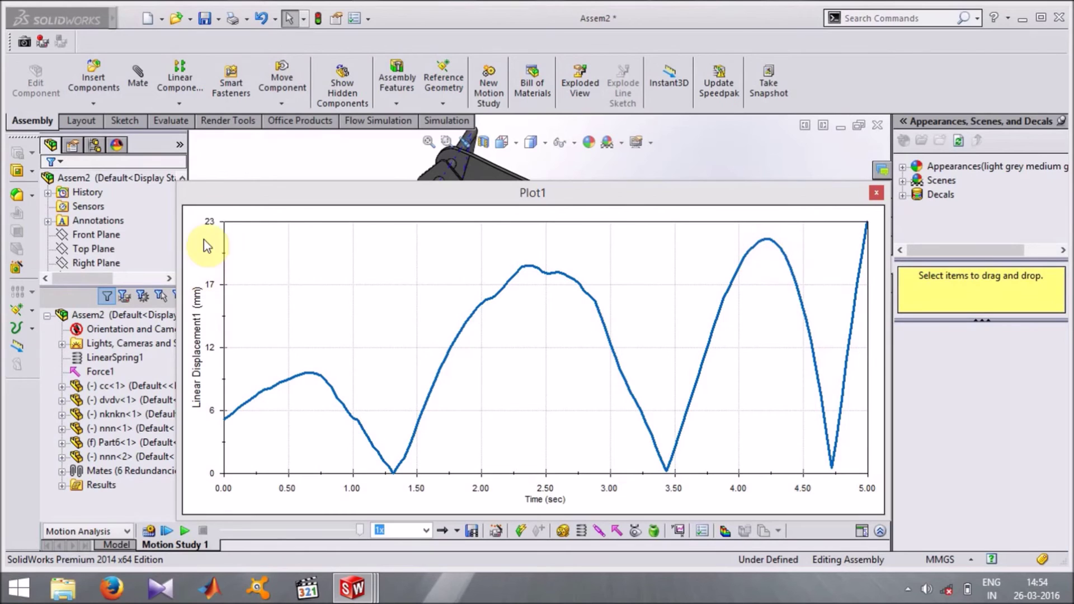
pyautogui.click(877, 194)
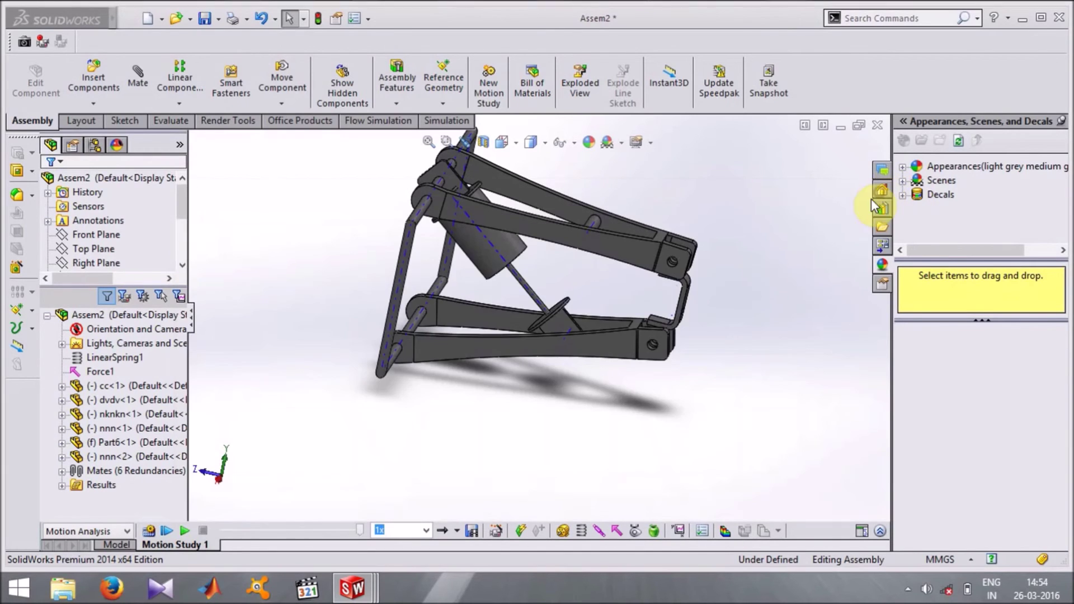
pyautogui.moveTo(726, 283); pyautogui.dragTo(693, 273, button='middle')
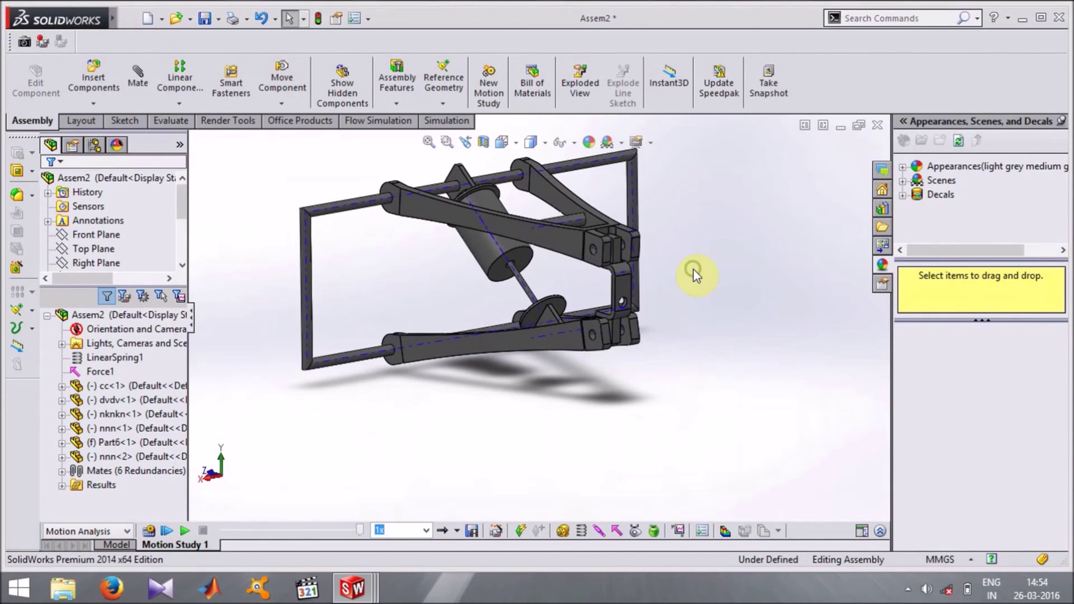